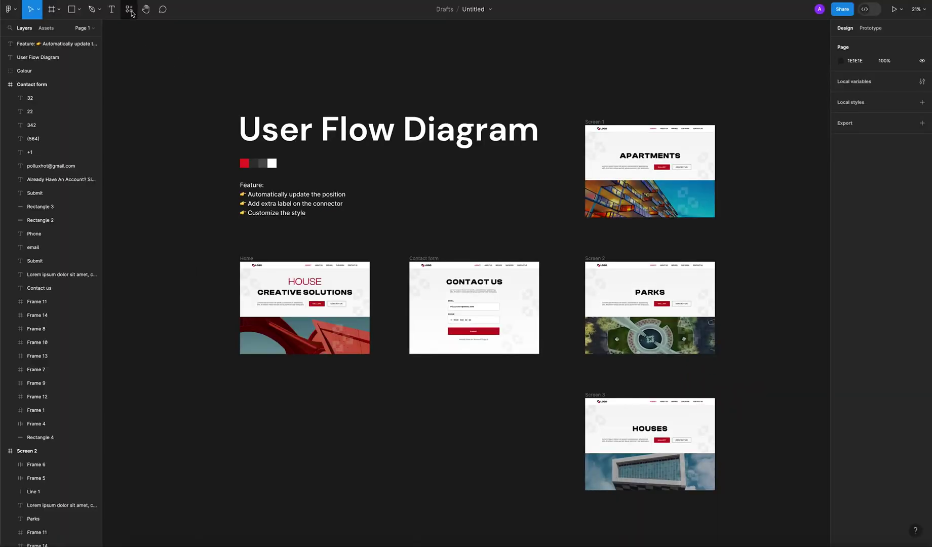
Open Resources to show the plugin list with Simpleflow
left_click(129, 9)
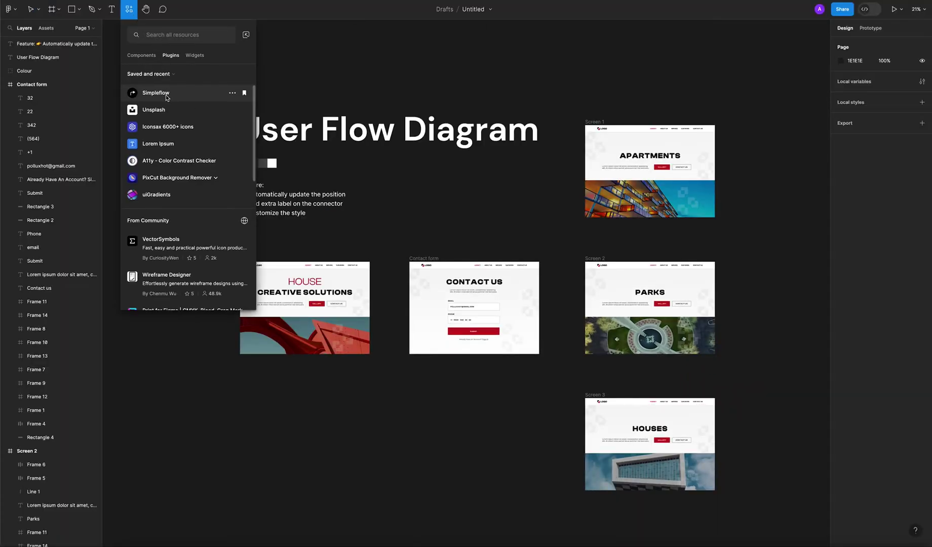
Run Simpleflow and move its window to the lower right, clear of the diagram
key("Escape")
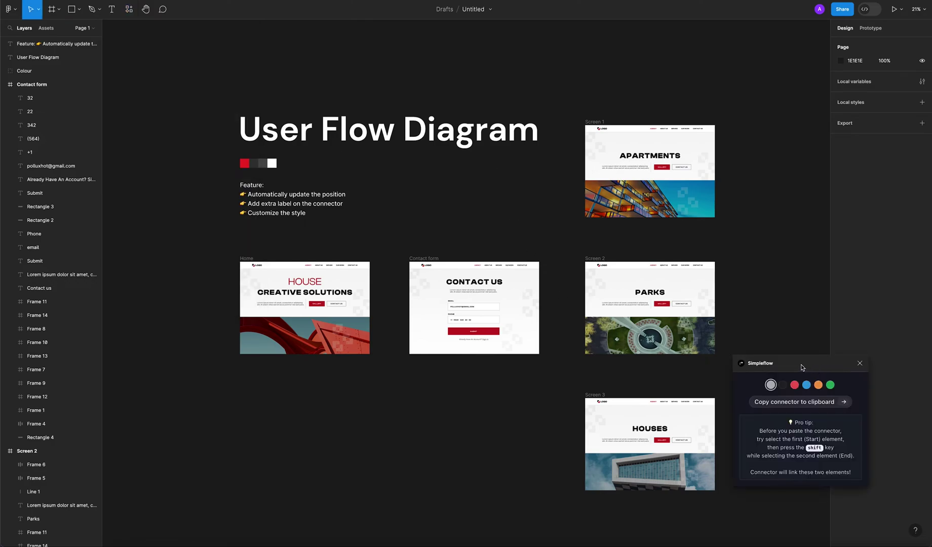
left_click_drag(801, 365, 832, 389)
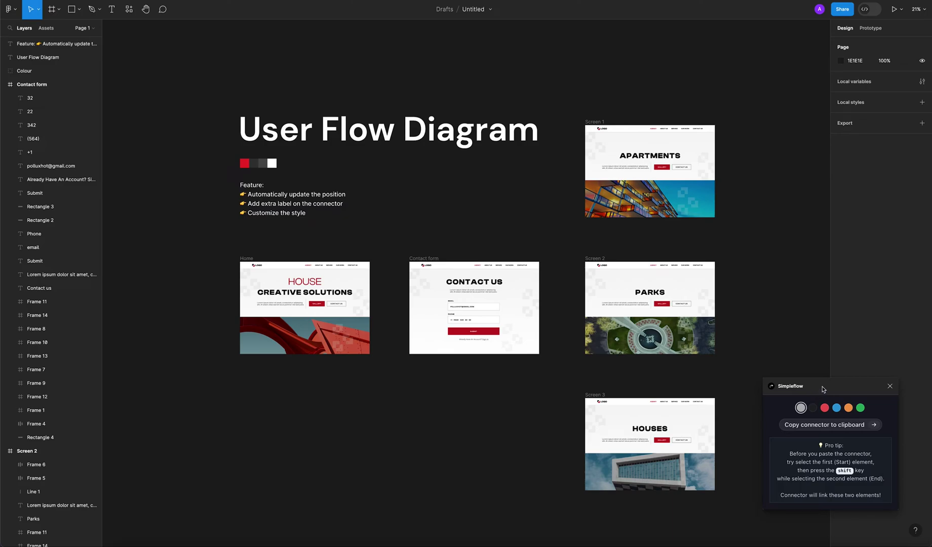
left_click_drag(829, 382, 837, 382)
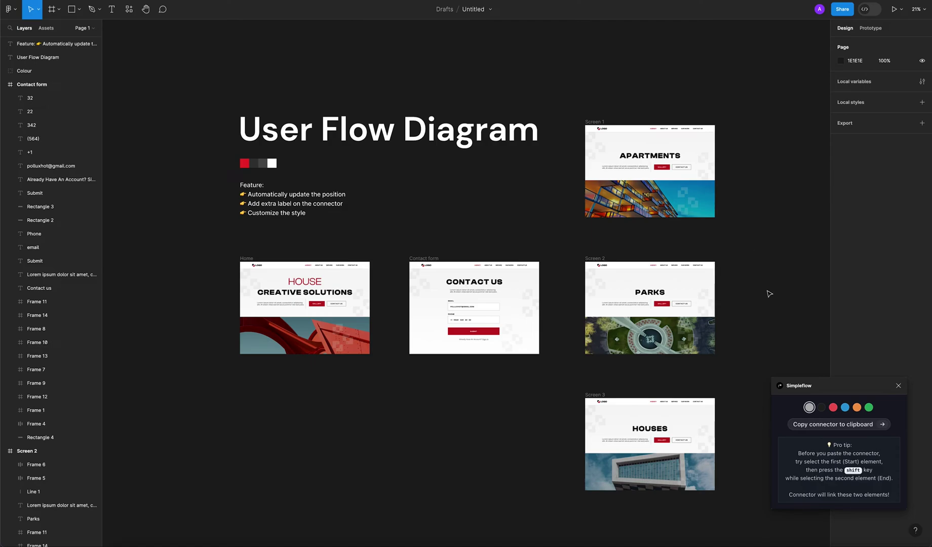
left_click_drag(828, 380, 834, 361)
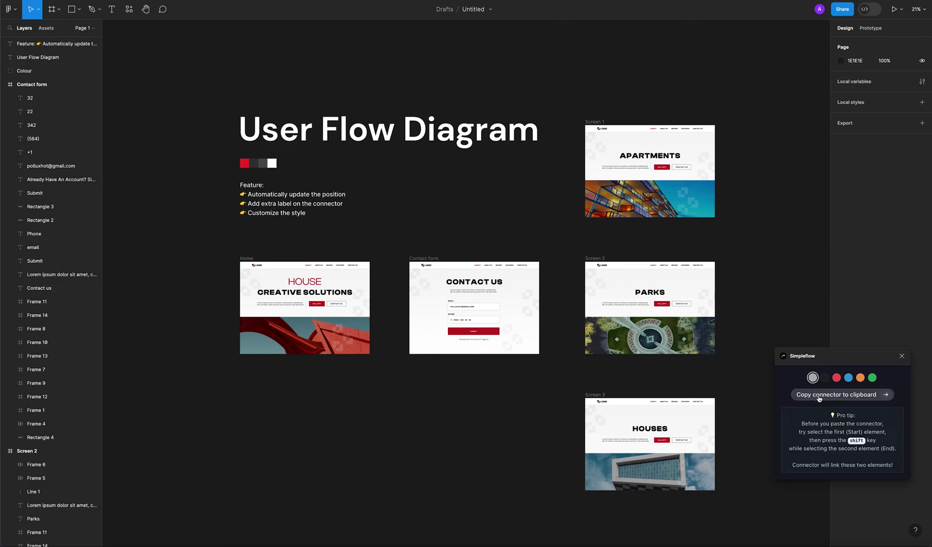
Copy a Simpleflow connector and paste it between the Home and Contact form frames
left_click(819, 399)
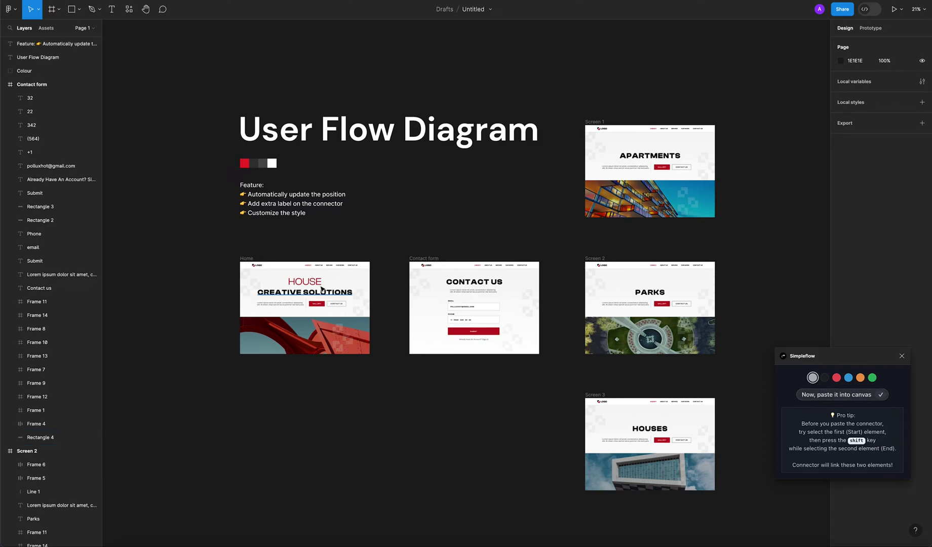
left_click(246, 261)
left_click(246, 260)
left_click(425, 260, "shift")
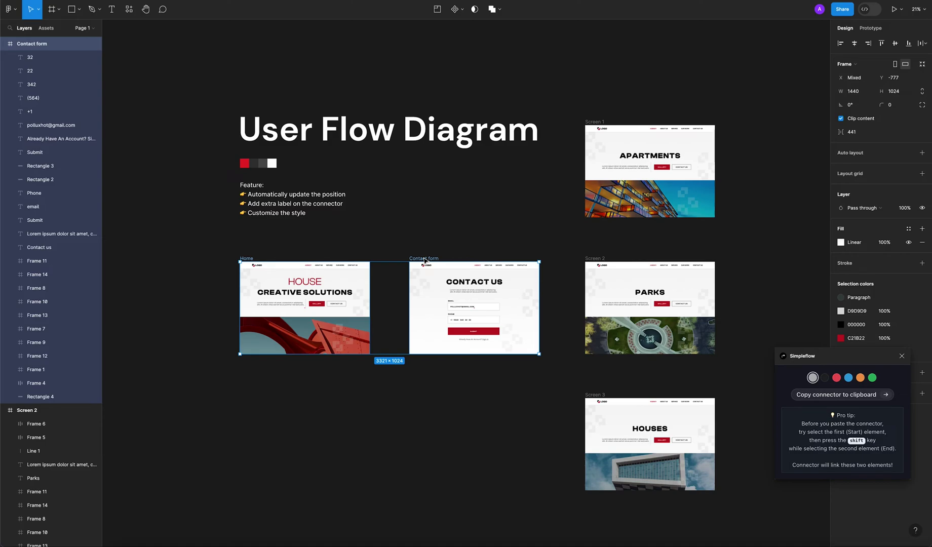
key("ctrl+v")
key("Escape")
Drag Home down-left to check the new connector reroutes with it
scroll(369, 367, "up", 2)
left_click_drag(223, 243, 204, 354)
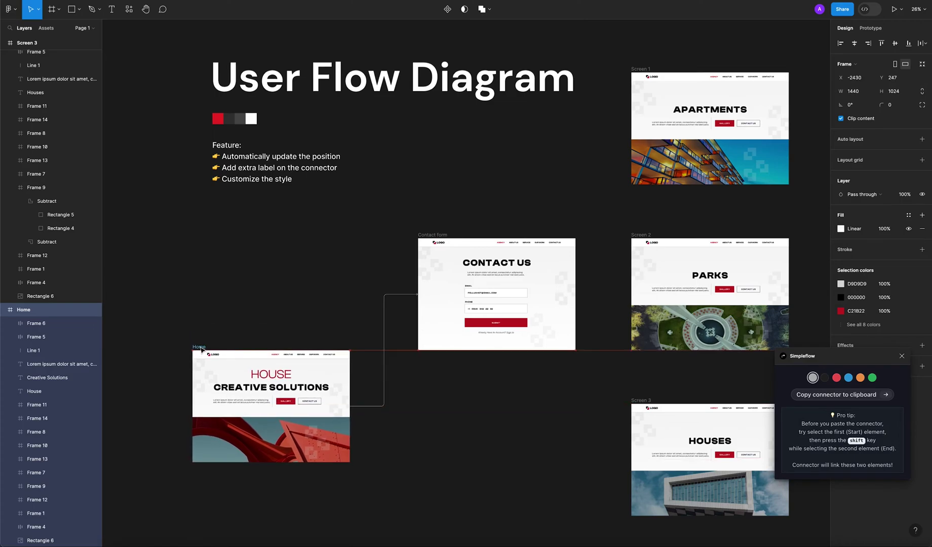
left_click(394, 296)
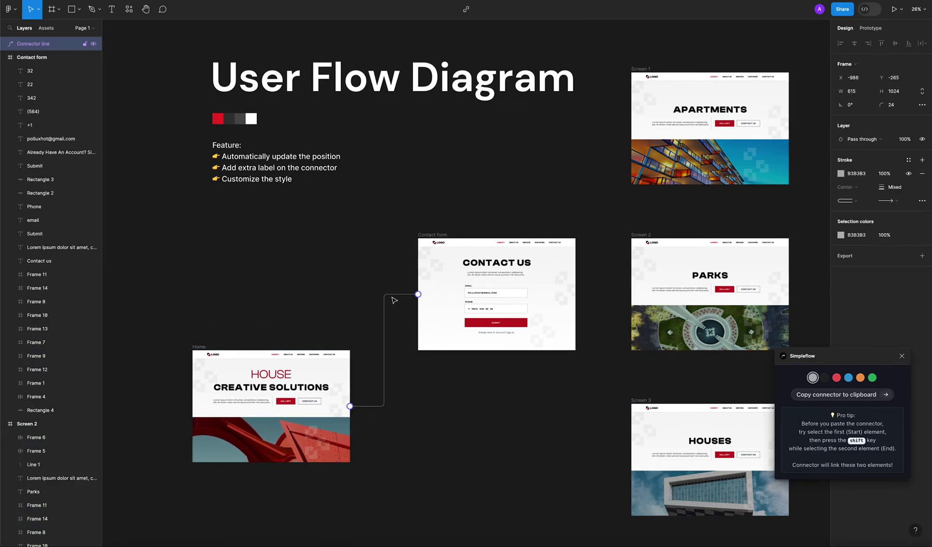
Drag Home back level with Contact form so the connector straightens horizontally
left_click(250, 320)
left_click_drag(201, 350, 202, 387)
left_click(152, 189)
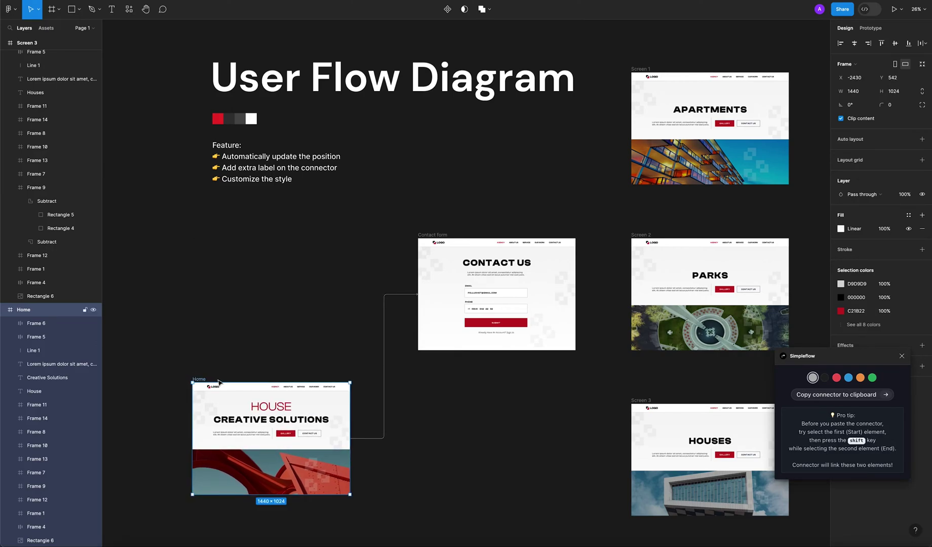
left_click_drag(219, 382, 203, 237)
Bend the Home-to-Contact form connector into a curved step by dragging its midpoint
left_click(382, 377)
scroll(383, 312, "up", 5)
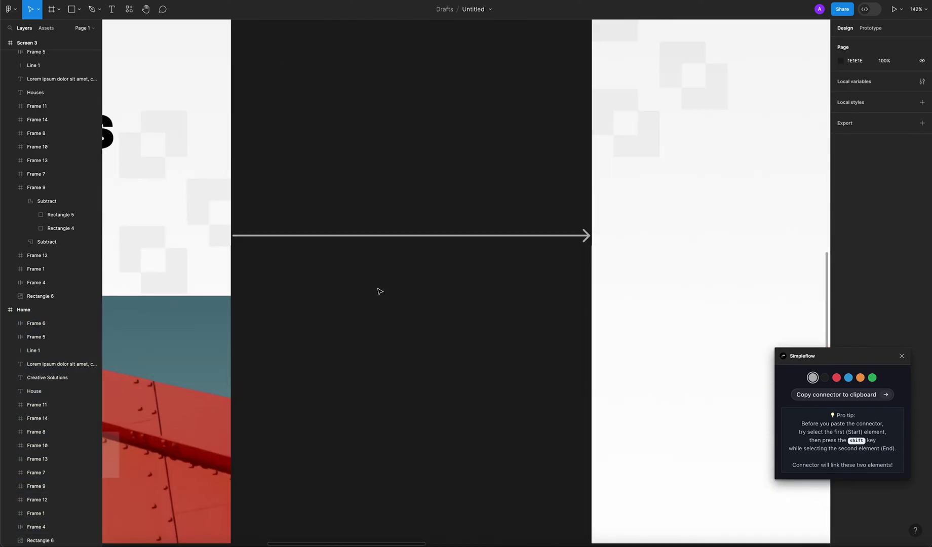
left_click(413, 236)
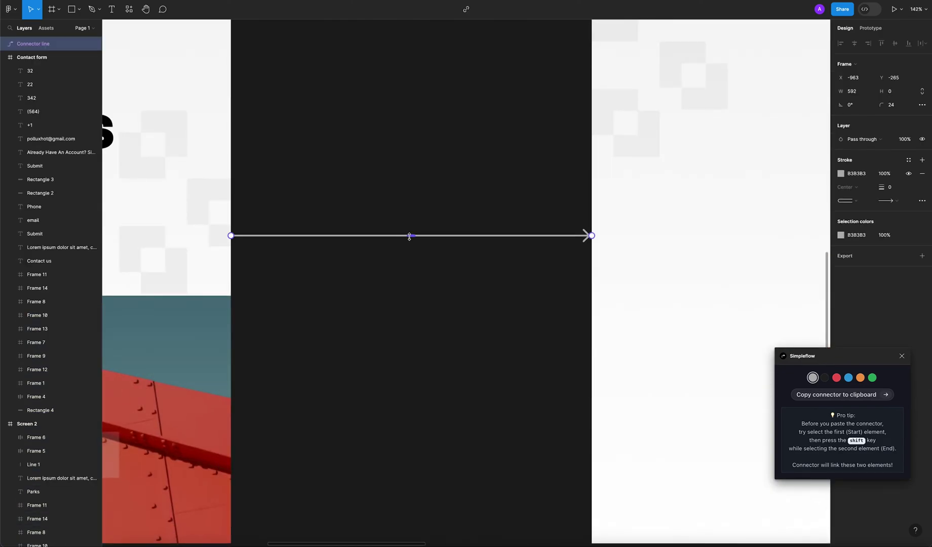
scroll(416, 236, "up", 4)
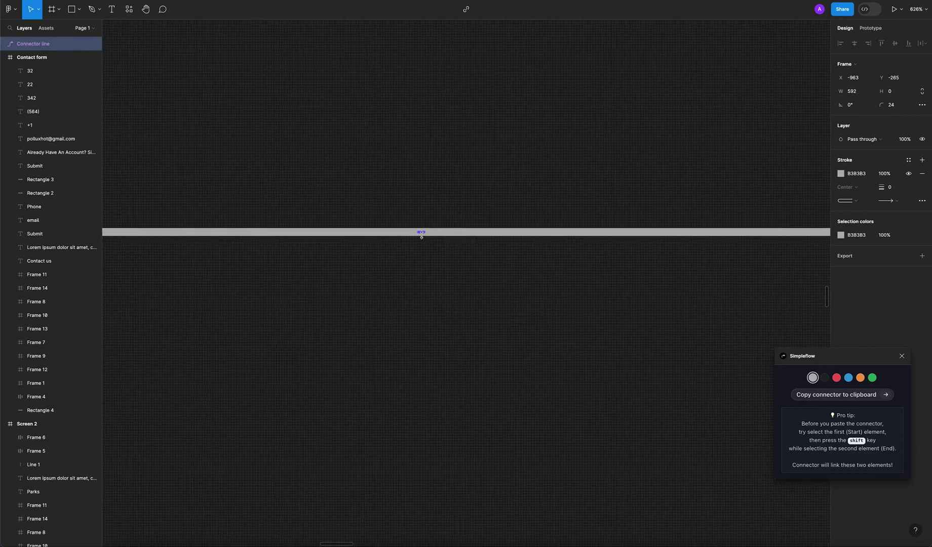
scroll(422, 234, "up", 2)
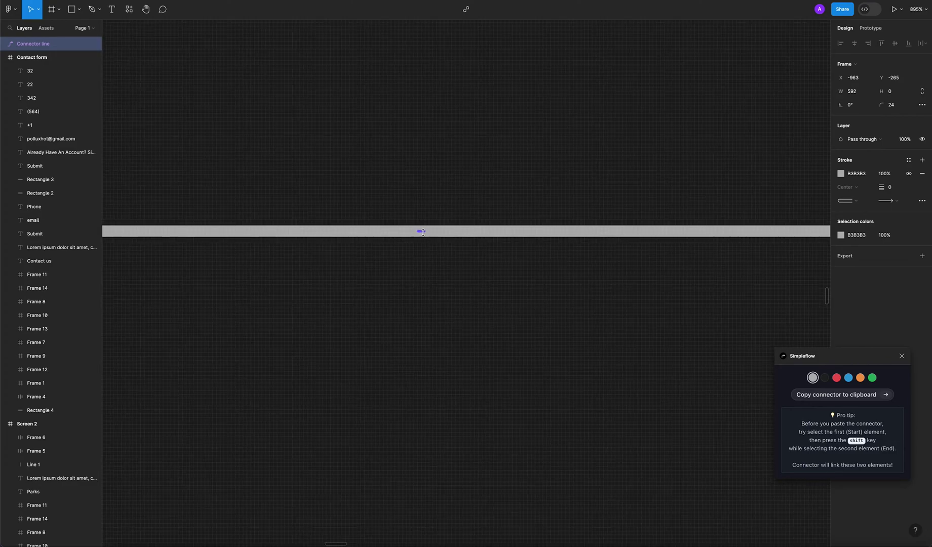
scroll(421, 232, "down", 6)
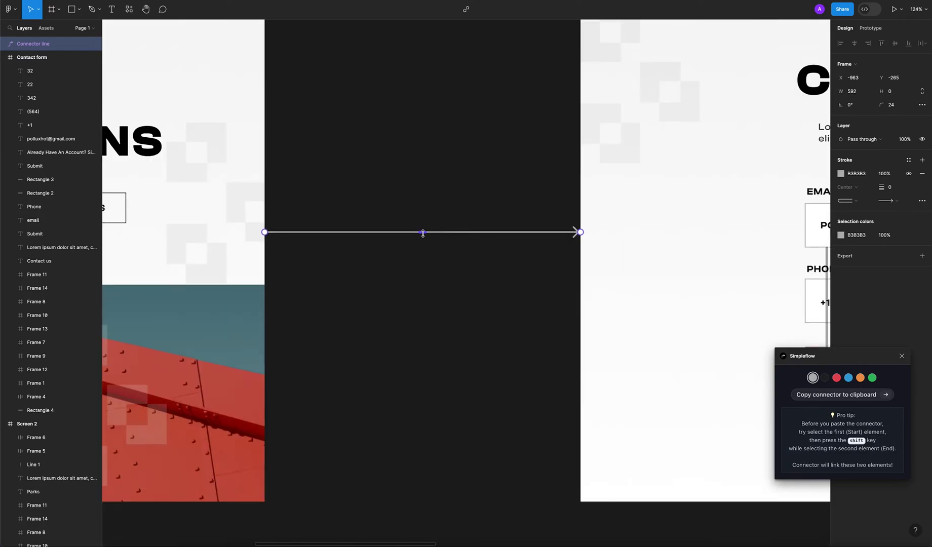
left_click_drag(422, 232, 423, 195)
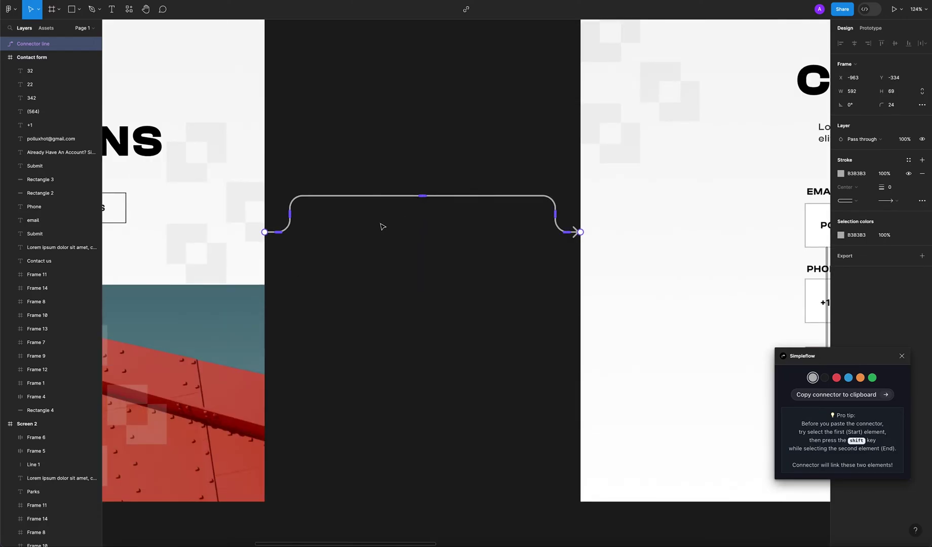
Place a copy of the CONTACT US button on the connector
left_click(400, 234)
scroll(424, 236, "down", 5)
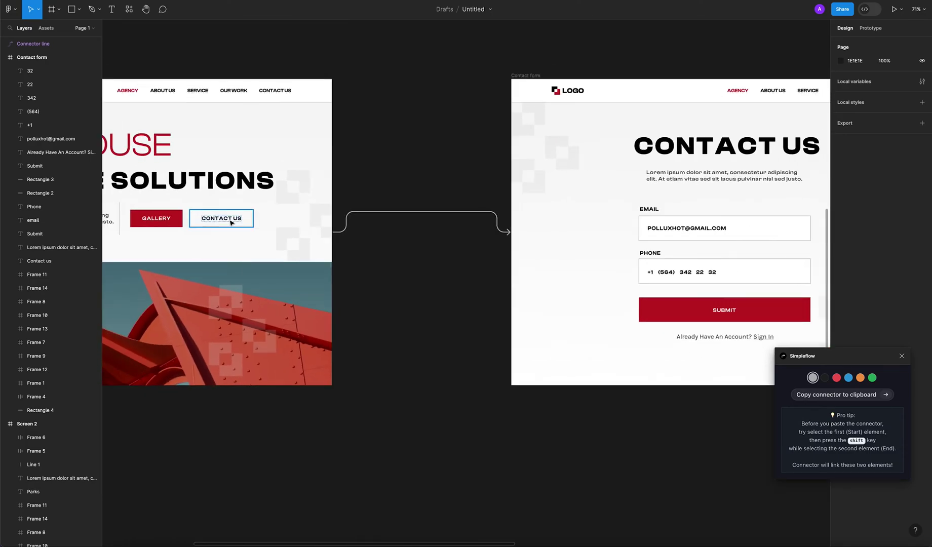
left_click_drag(231, 223, 414, 243)
Edit the copied button's text to STEP 1, then delete the button copy
double_click(414, 243)
left_click(841, 262)
left_click(423, 265)
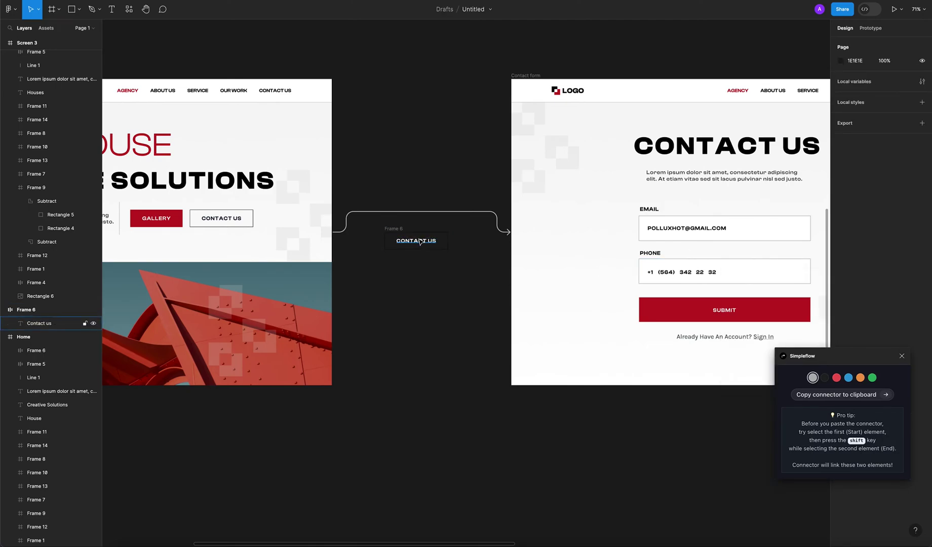
left_click(420, 242)
double_click(419, 241)
type("STEP 1")
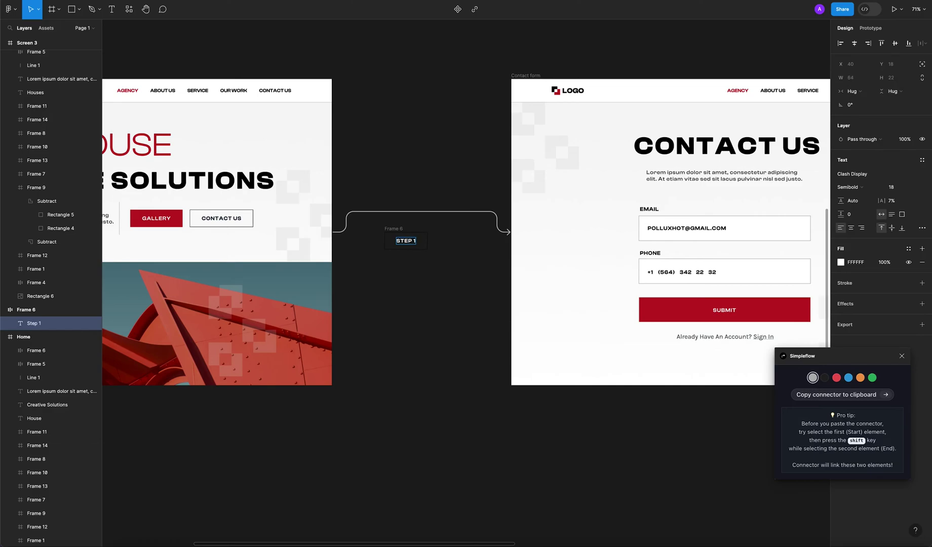
key("Escape")
key("Escape")
left_click(400, 230)
key("Delete")
Add a 'Flow 1' text label to the middle of the connector
scroll(416, 214, "up", 10)
left_click(443, 209)
double_click(463, 207)
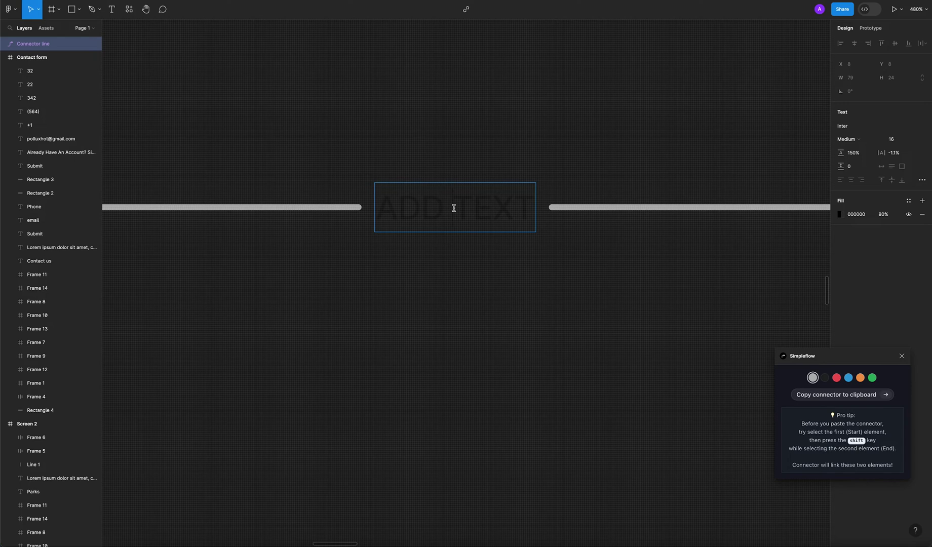
type("Step 1")
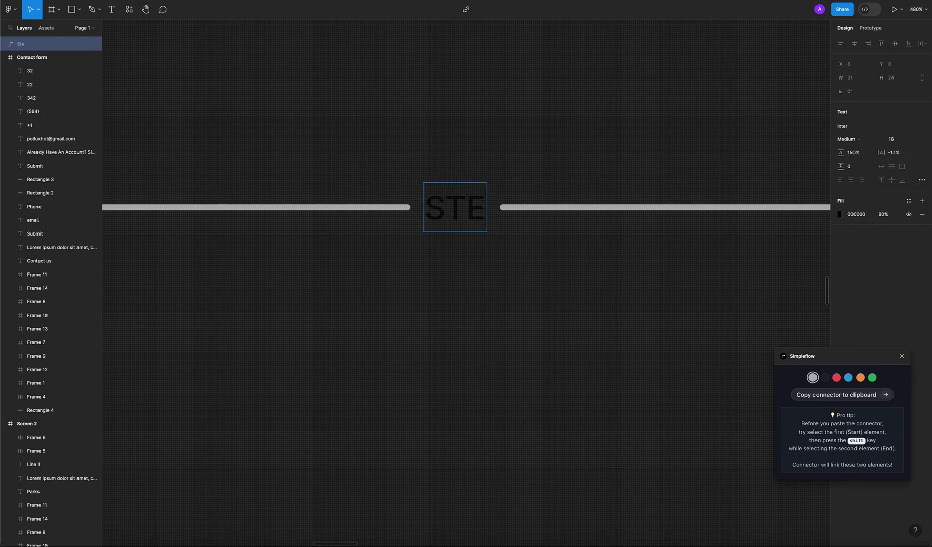
key("BackSpace")
key("BackSpace")
key("BackSpace")
key("BackSpace")
key("BackSpace")
key("BackSpace")
type("Flow 1")
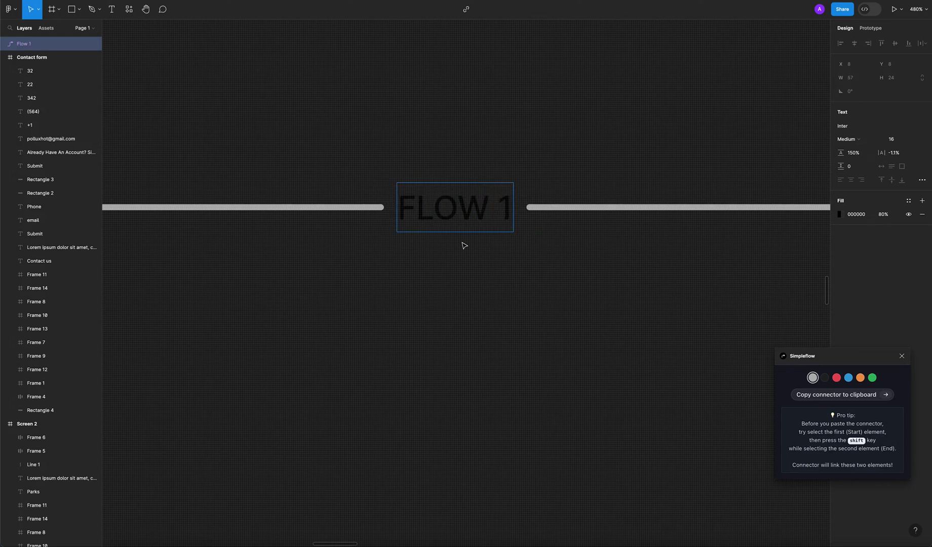
left_click(479, 306)
Make the FLOW 1 label white (FFFFFF) and fit all frames in view
left_click(470, 222)
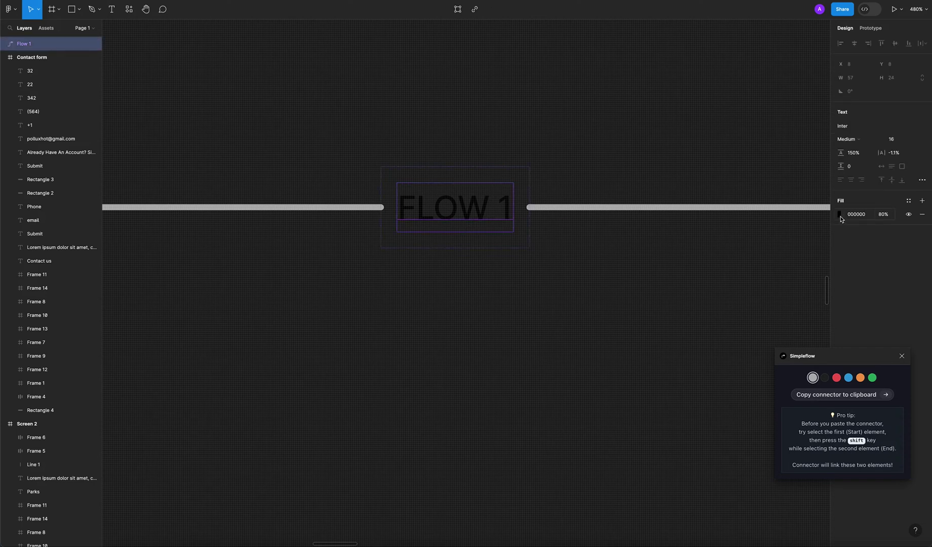
left_click(841, 215)
left_click_drag(769, 298, 741, 220)
key("Escape")
left_click(538, 333)
key("shift+1")
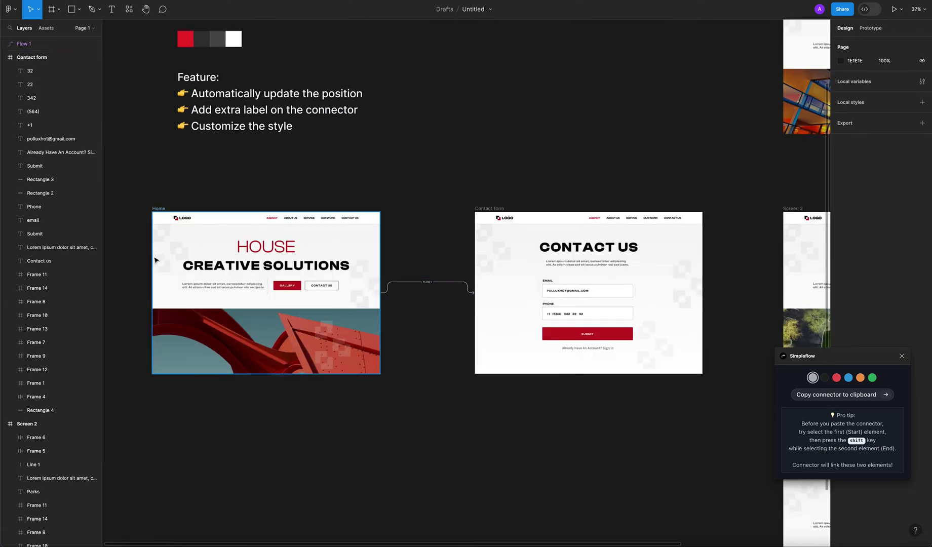
Nudge Home to show the connector following, then pan around the diagram
mouse_move(158, 213)
left_mouse_down()
mouse_move(161, 314)
mouse_move(144, 209)
mouse_move(152, 213)
left_mouse_up()
left_click(446, 331)
scroll(445, 331, "down", 3)
scroll(453, 364, "right", 2)
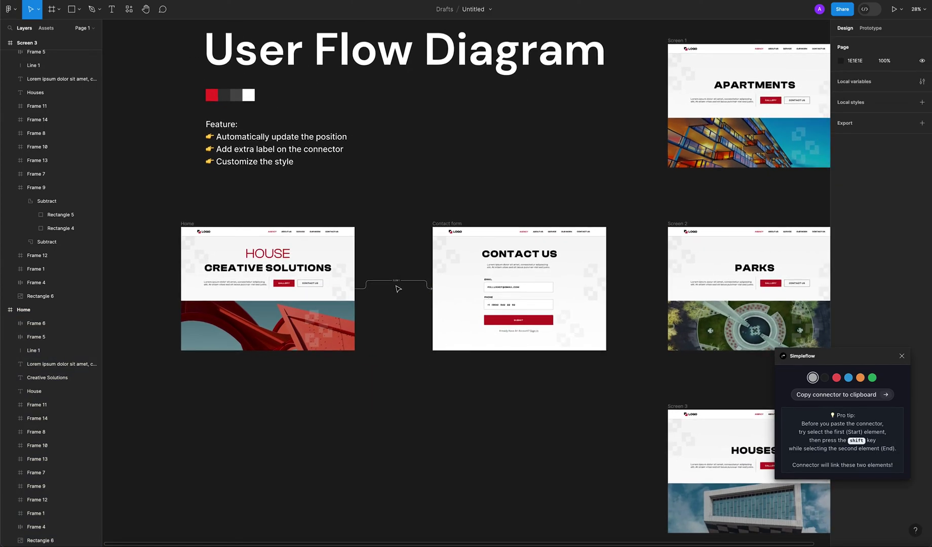
scroll(395, 282, "up", 5)
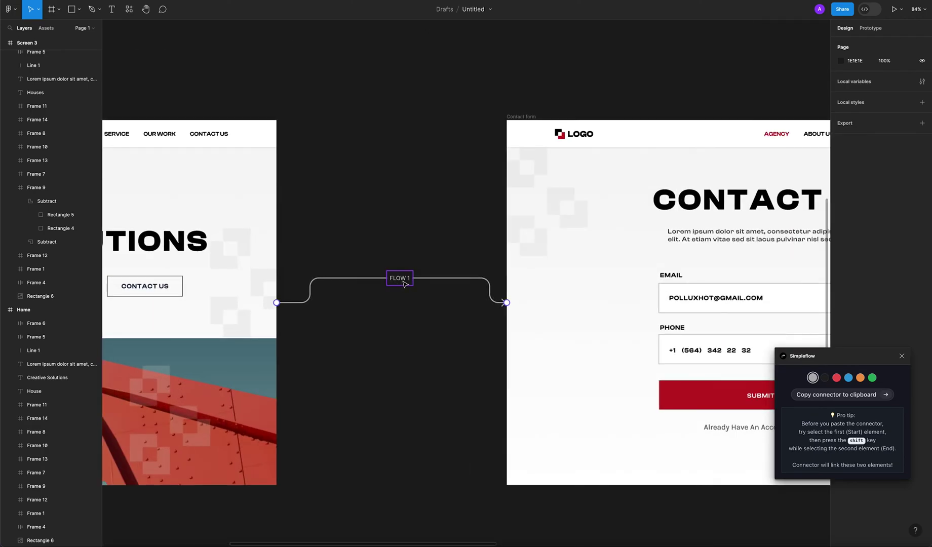
scroll(404, 281, "down", 5)
scroll(402, 283, "up", 2)
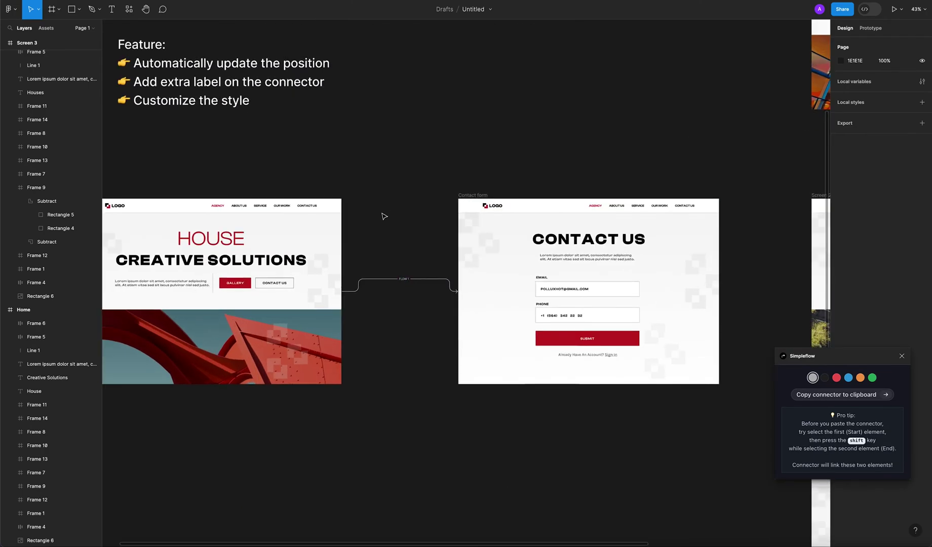
scroll(381, 218, "down", 3)
scroll(410, 366, "right", 2)
scroll(403, 364, "right", 1)
scroll(268, 338, "up", 5)
scroll(371, 368, "down", 2)
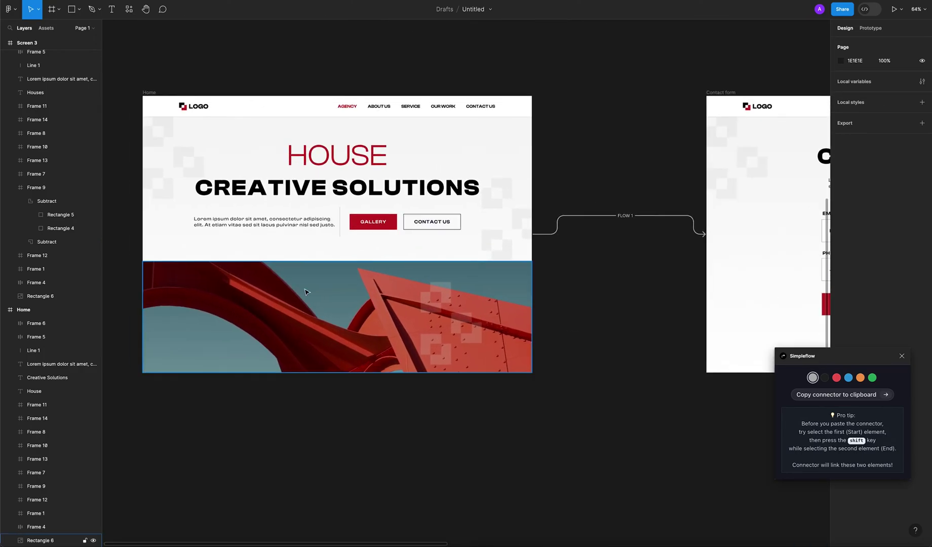
scroll(384, 310, "up", 1)
scroll(384, 309, "left", 2)
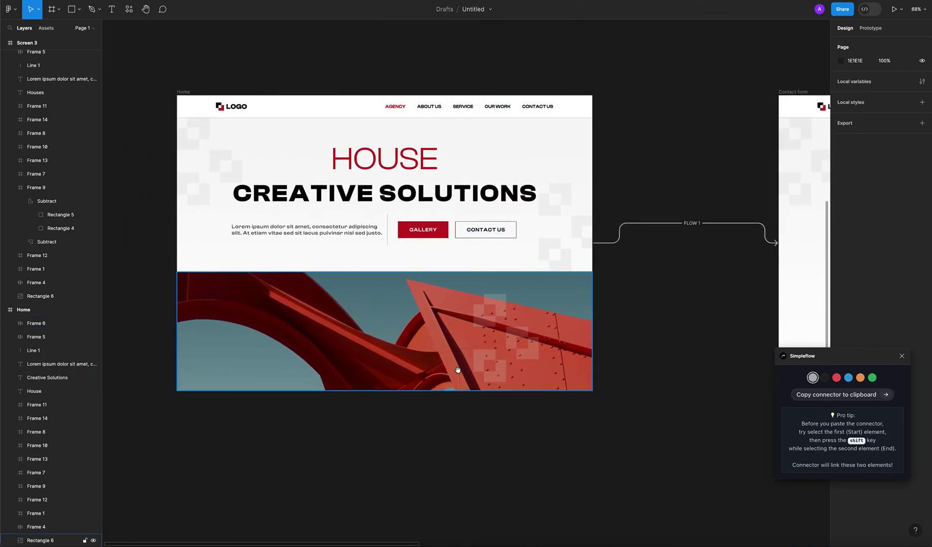
scroll(643, 172, "right", 3)
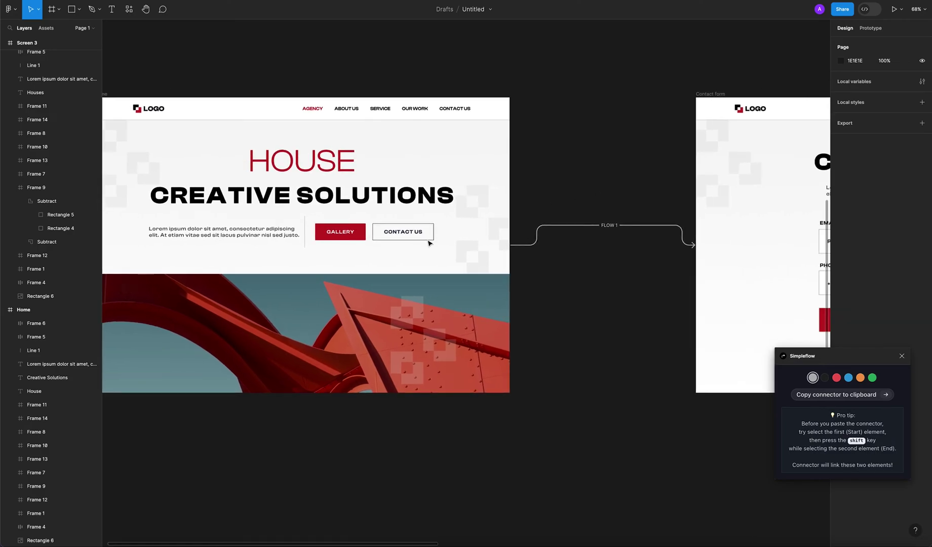
Move the FLOW 1 connector's start onto Home's CONTACT US button
left_click(517, 247)
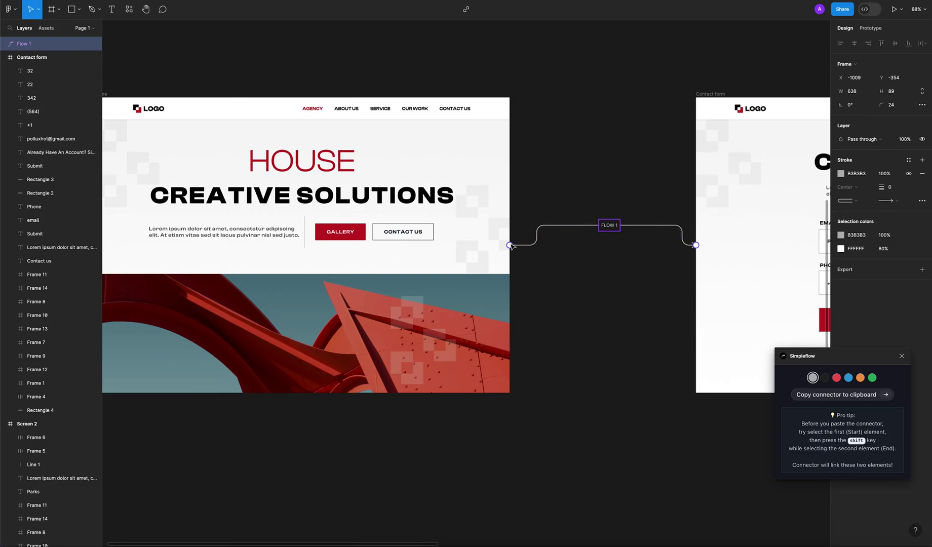
left_click_drag(510, 246, 438, 236)
mouse_move(438, 236)
left_mouse_down()
mouse_move(414, 228)
mouse_move(409, 245)
mouse_move(381, 237)
mouse_move(439, 235)
left_mouse_up()
left_click(589, 274)
scroll(603, 271, "right", 3)
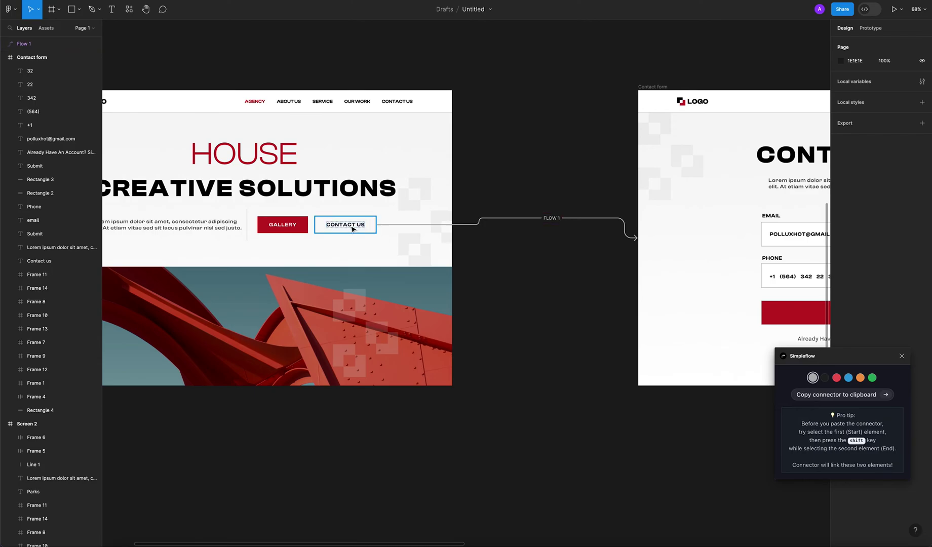
scroll(575, 272, "right", 10)
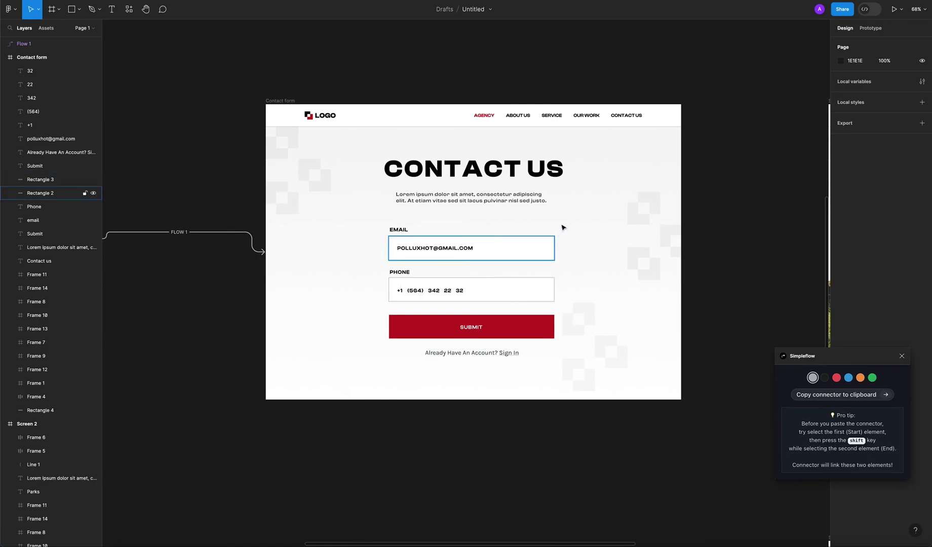
scroll(612, 427, "left", 3)
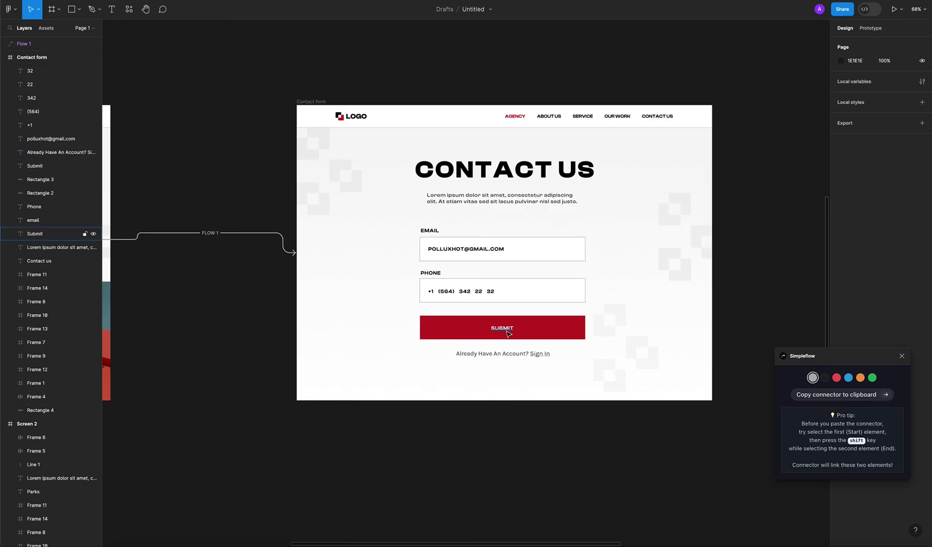
scroll(558, 435, "right", 3)
scroll(483, 422, "down", 5)
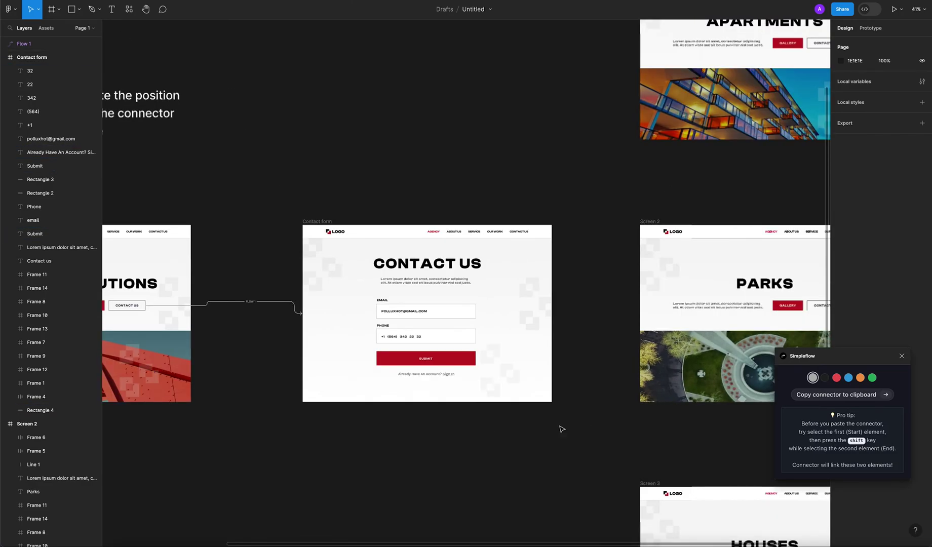
scroll(560, 429, "right", 4)
scroll(451, 385, "down", 2)
scroll(472, 366, "right", 2)
scroll(472, 366, "down", 1)
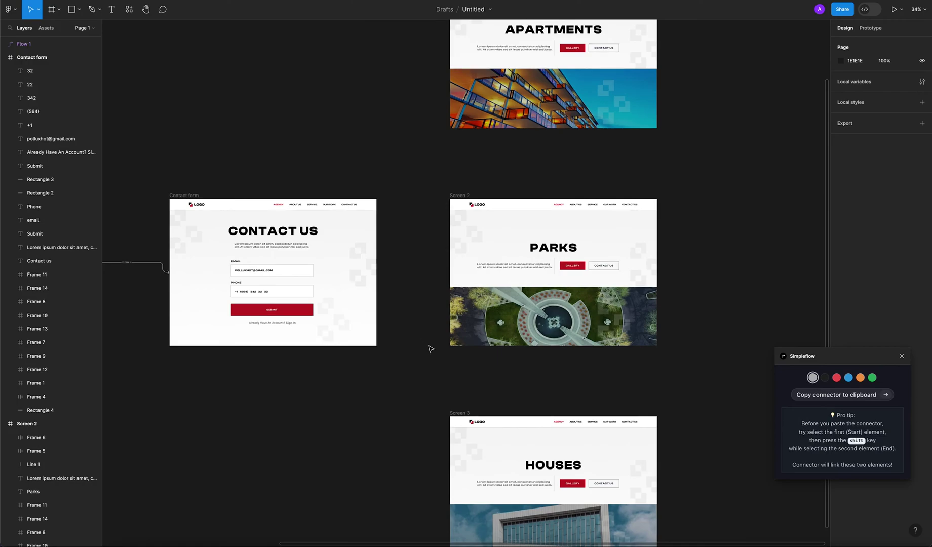
left_click(198, 197)
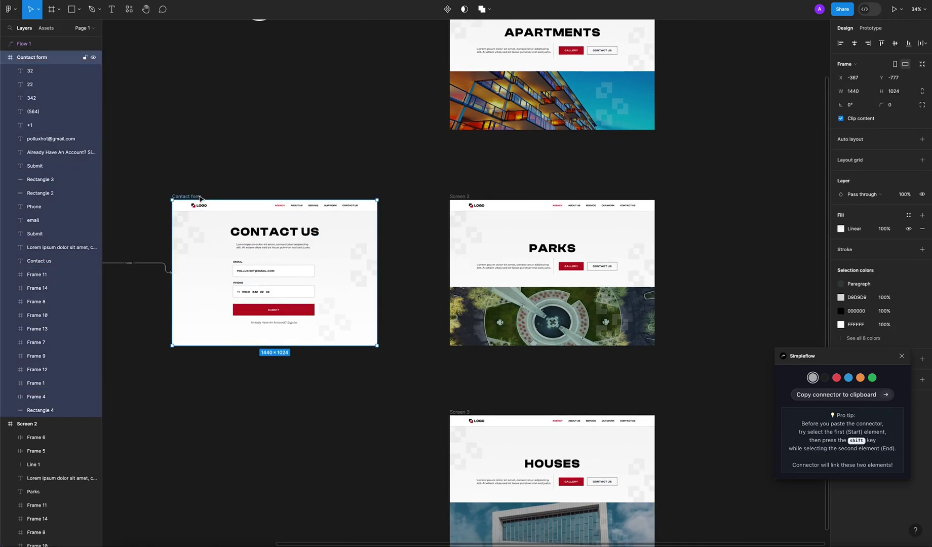
Paste a Simpleflow connector linking Contact form to the Apartments screen
scroll(646, 296, "down", 5)
scroll(646, 294, "up", 1)
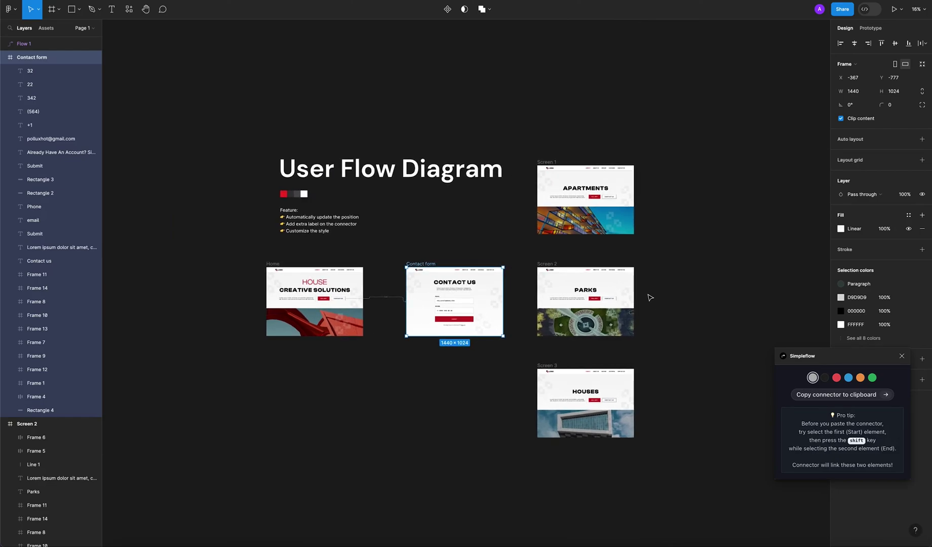
scroll(649, 297, "up", 3)
scroll(650, 298, "left", 2)
left_click(491, 248)
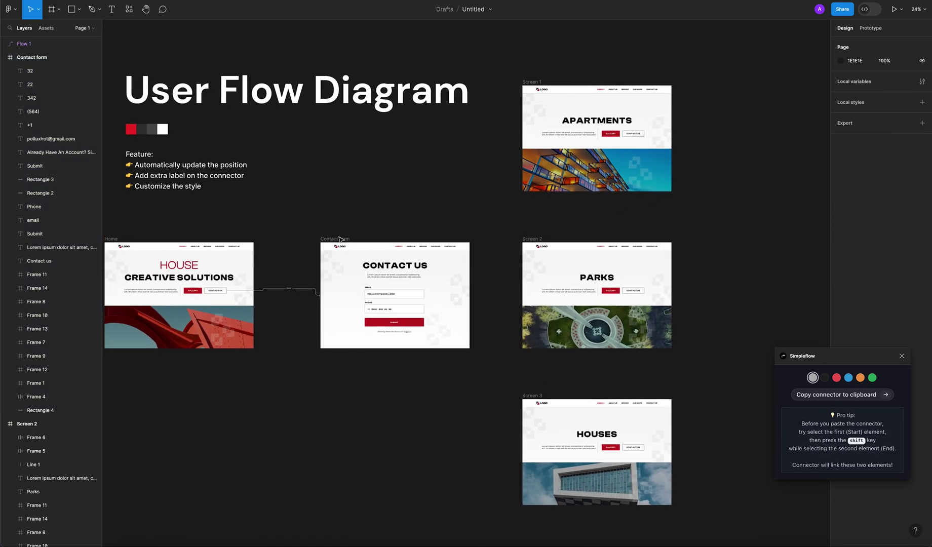
left_click(827, 396)
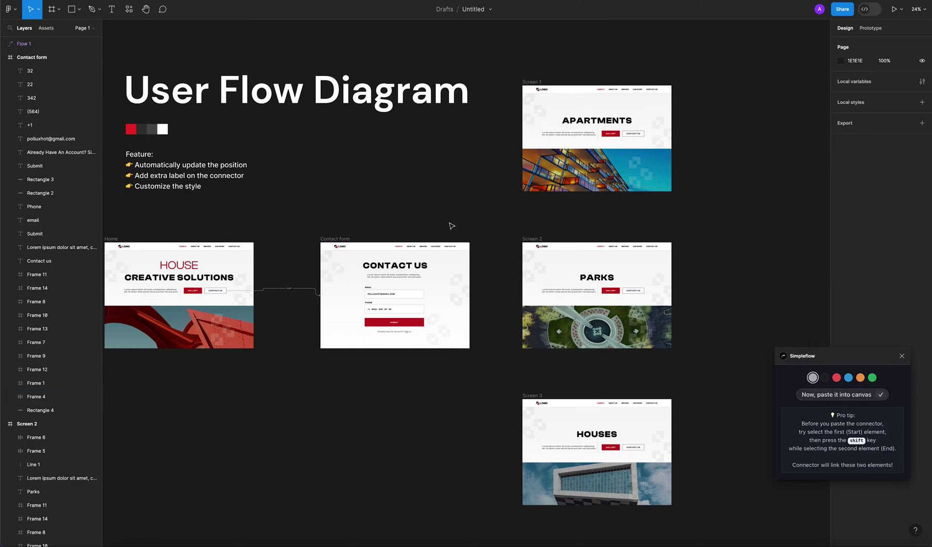
left_click(346, 239)
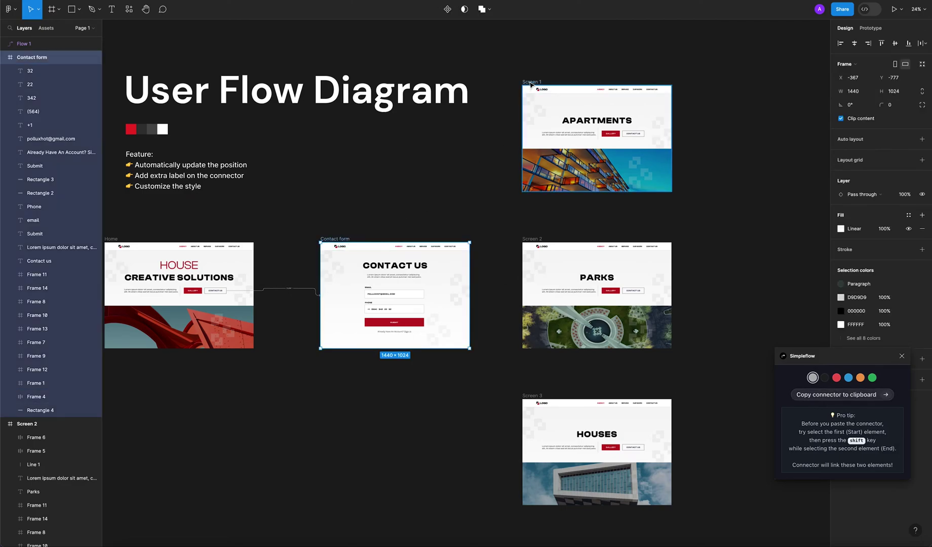
left_click(531, 84, "shift")
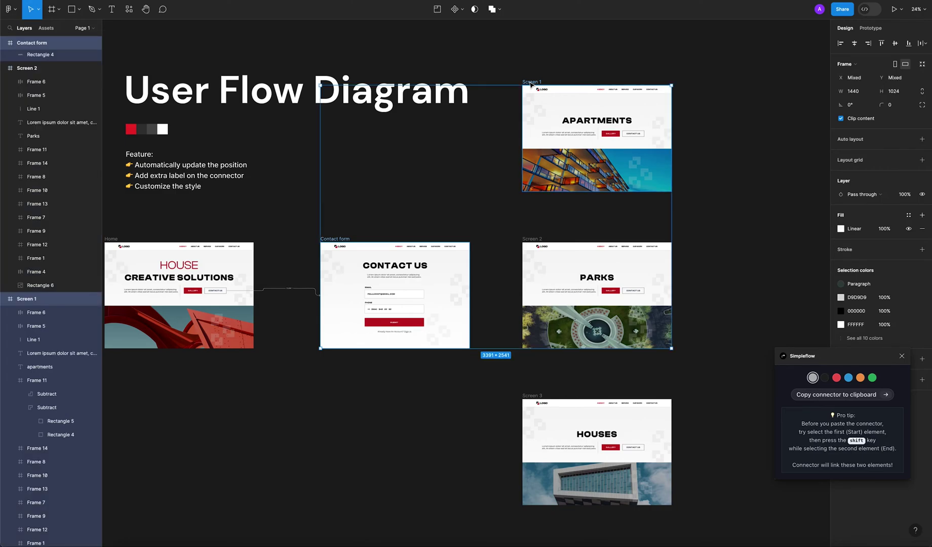
key("ctrl+v")
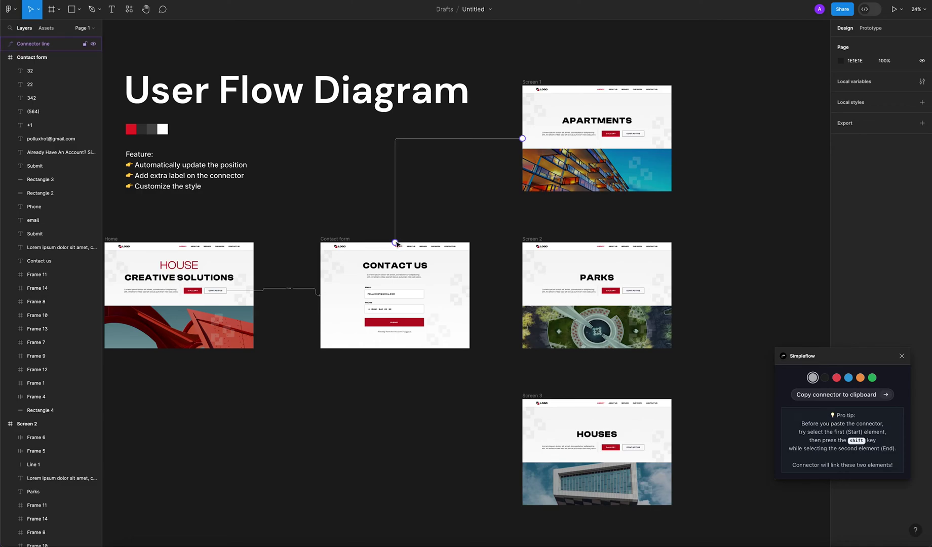
Reattach the connector's start to the SUBMIT button's right side
left_click(396, 244)
left_click(446, 248, "shift")
scroll(426, 226, "up", 3)
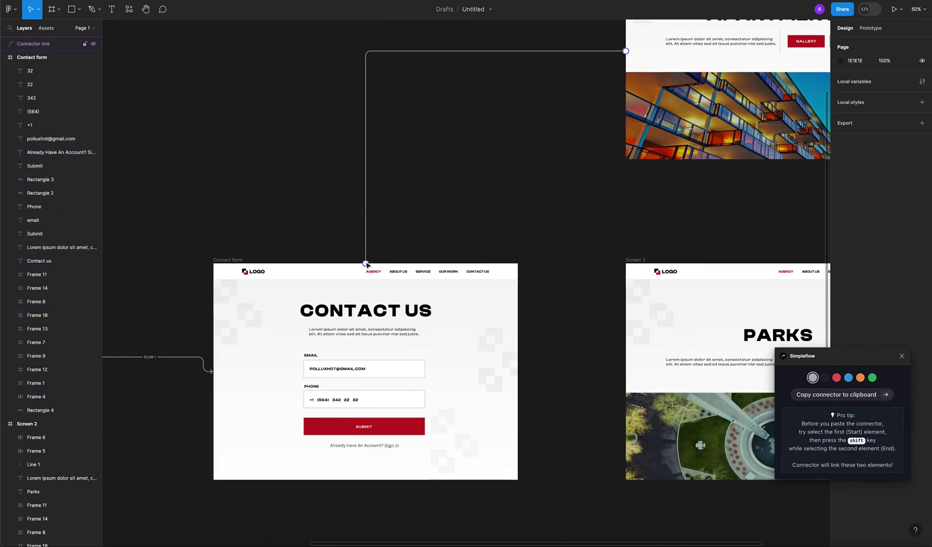
left_click(367, 264)
left_click_drag(367, 265, 427, 428)
left_click(582, 360)
Shift the Apartments connector's vertical bend to the right
scroll(507, 284, "right", 3)
scroll(507, 284, "down", 1)
scroll(450, 204, "down", 2)
left_click(448, 202)
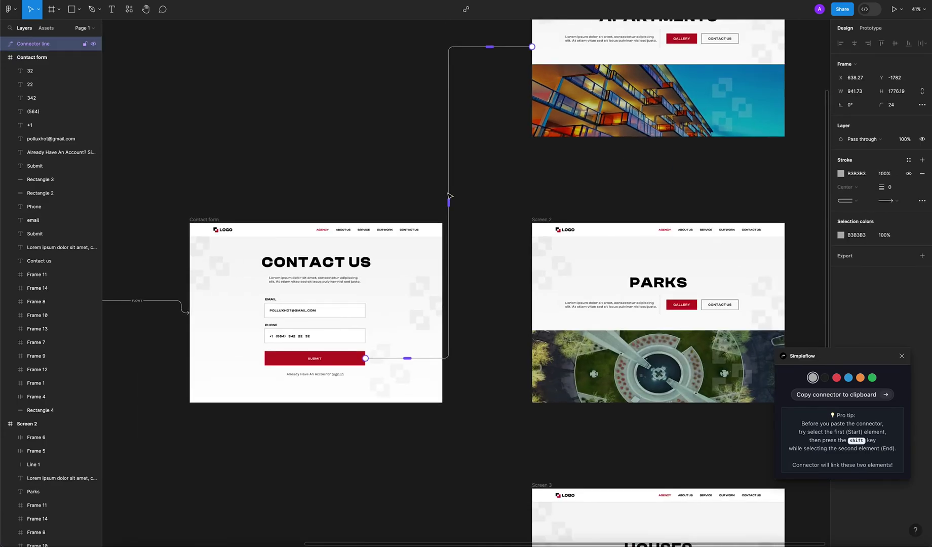
left_click_drag(449, 200, 474, 201)
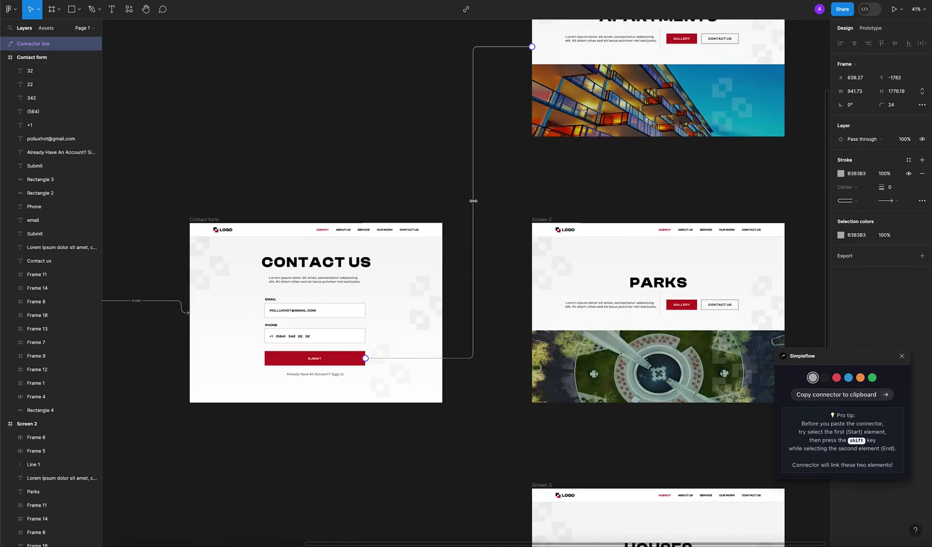
left_click(512, 199)
scroll(507, 223, "down", 2)
scroll(502, 243, "right", 1)
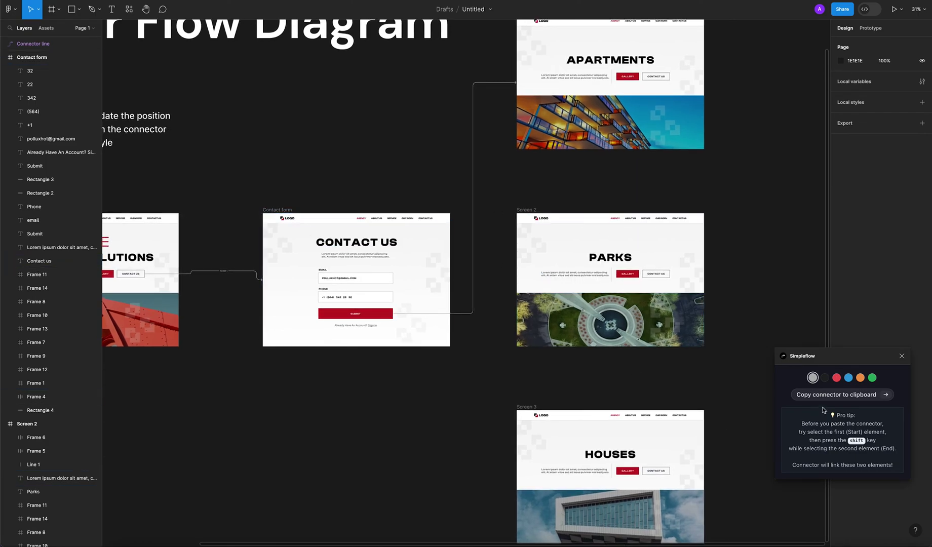
Paste a Simpleflow connector from Contact form to the Parks screen
left_click(836, 395)
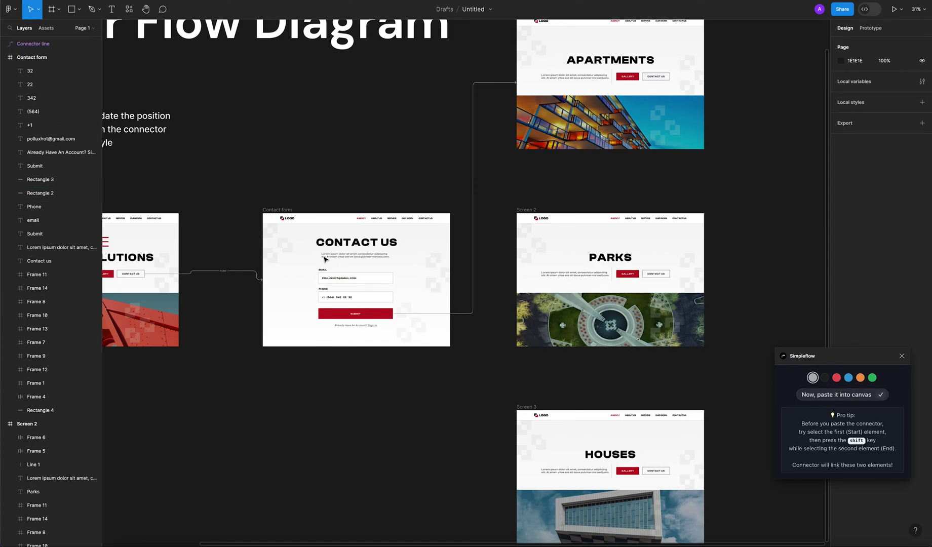
left_click(298, 211)
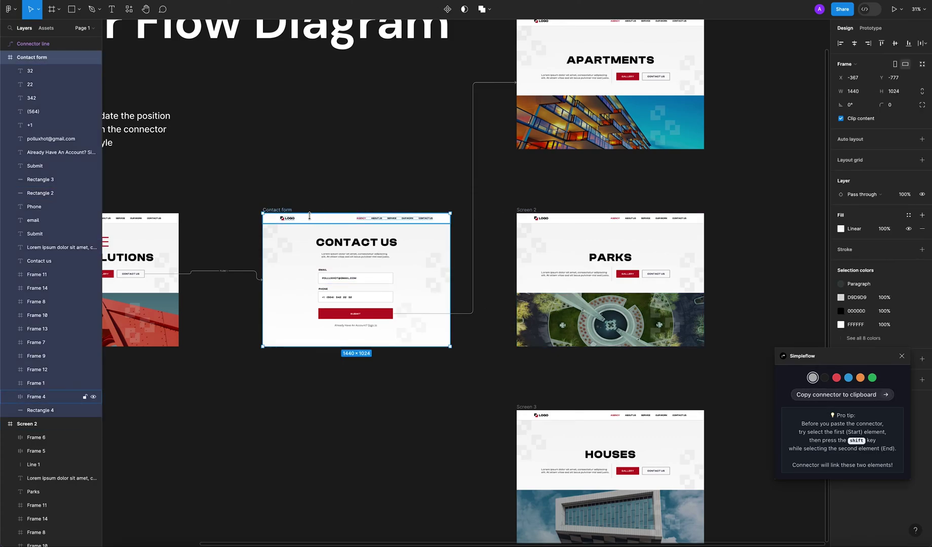
left_click(529, 211, "shift")
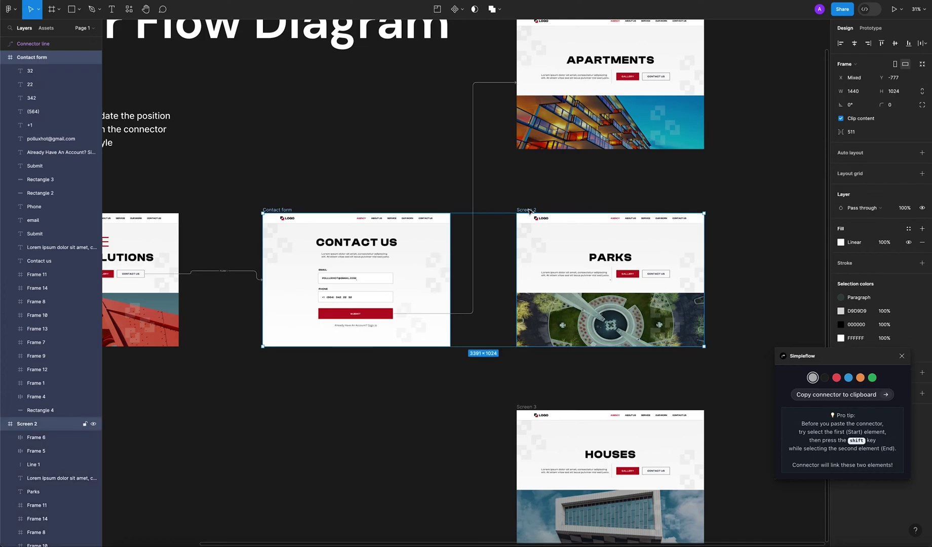
key("ctrl+v")
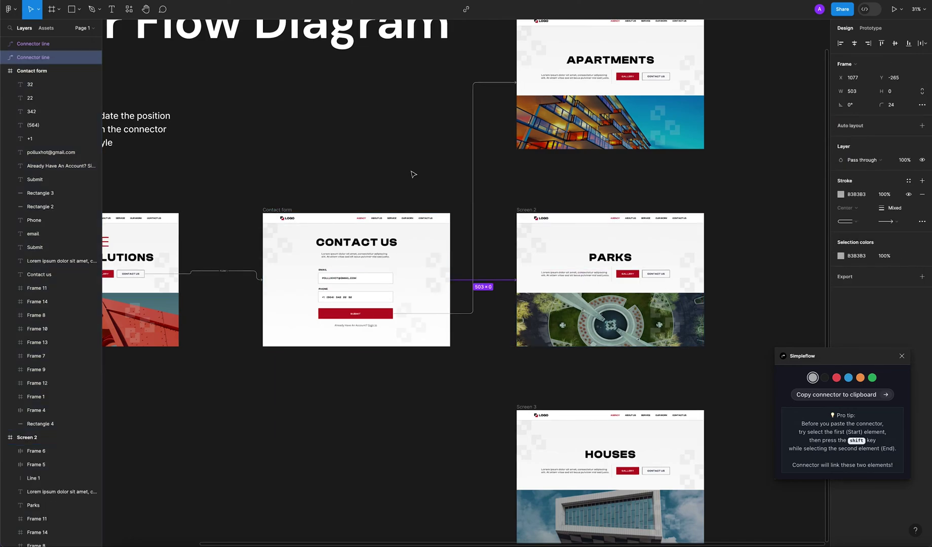
Move the Parks connector's start onto the SUBMIT button
left_click(462, 287)
left_click(453, 280)
left_click_drag(450, 280, 394, 319)
left_click(485, 327)
Shift the Parks connector's vertical bend further right
scroll(452, 315, "up", 5)
scroll(338, 328, "up", 6)
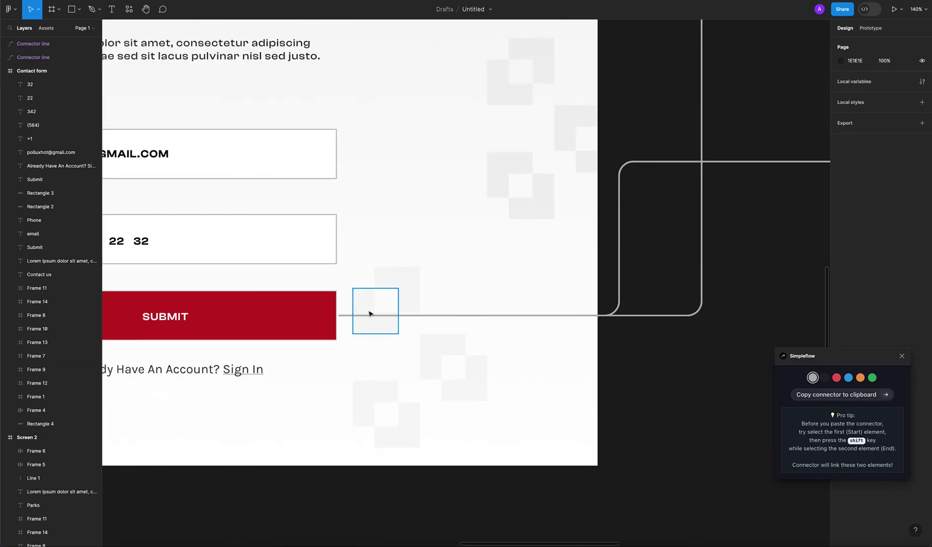
scroll(340, 322, "down", 6)
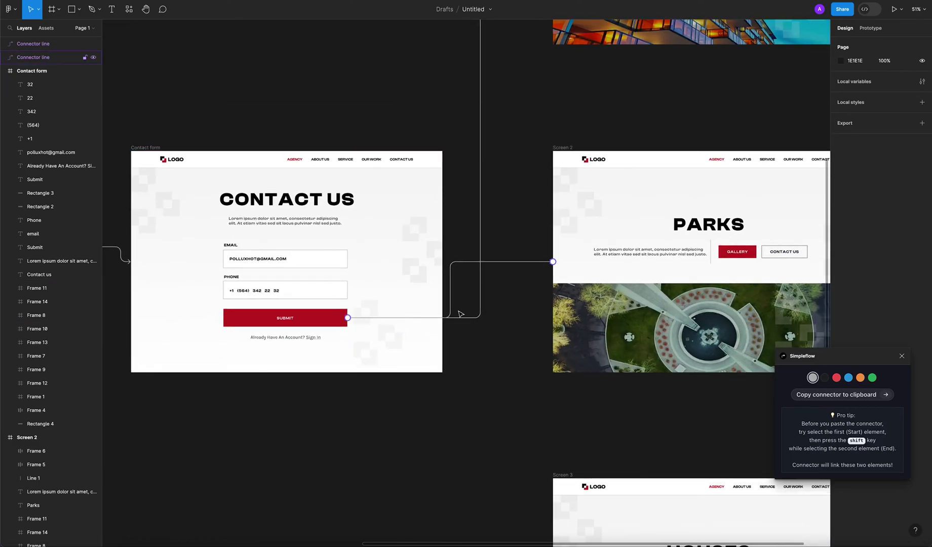
left_click(451, 293)
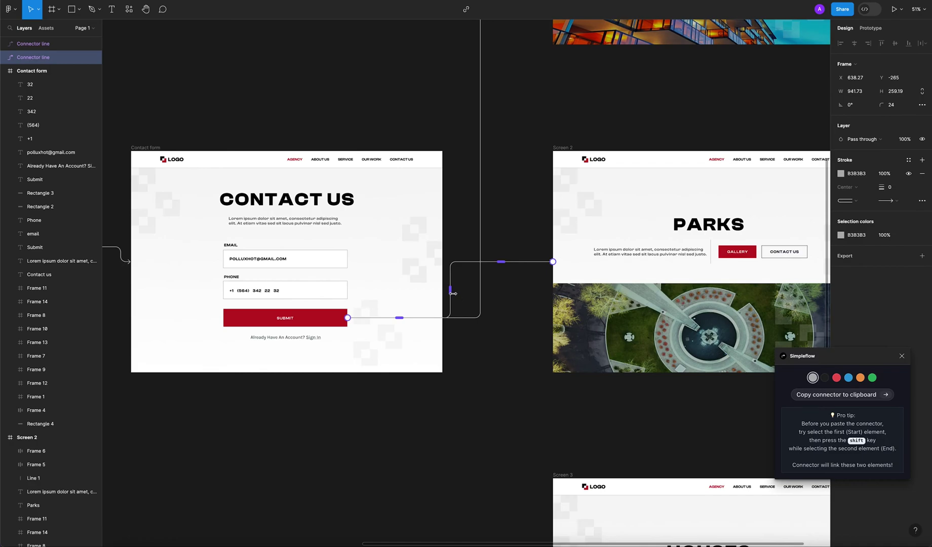
left_click_drag(451, 292, 482, 291)
left_click(500, 332)
Paste a Simpleflow connector linking the Parks screen to the Houses screen
scroll(499, 332, "down", 6)
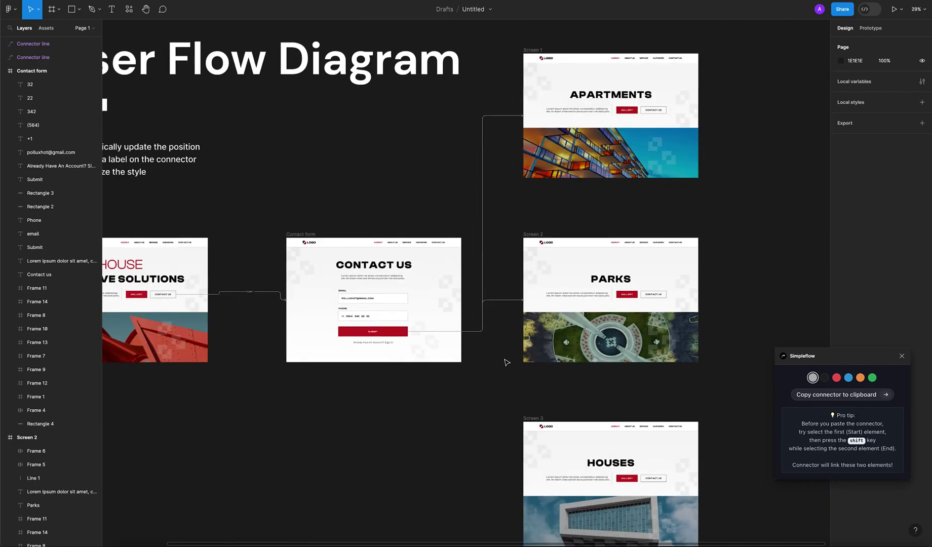
left_click_drag(506, 360, 470, 361)
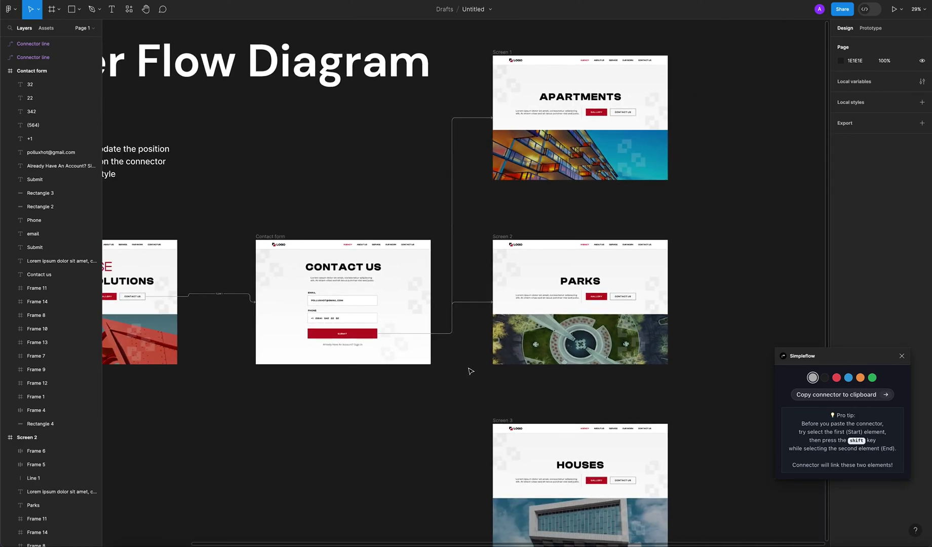
left_click_drag(471, 354, 481, 297)
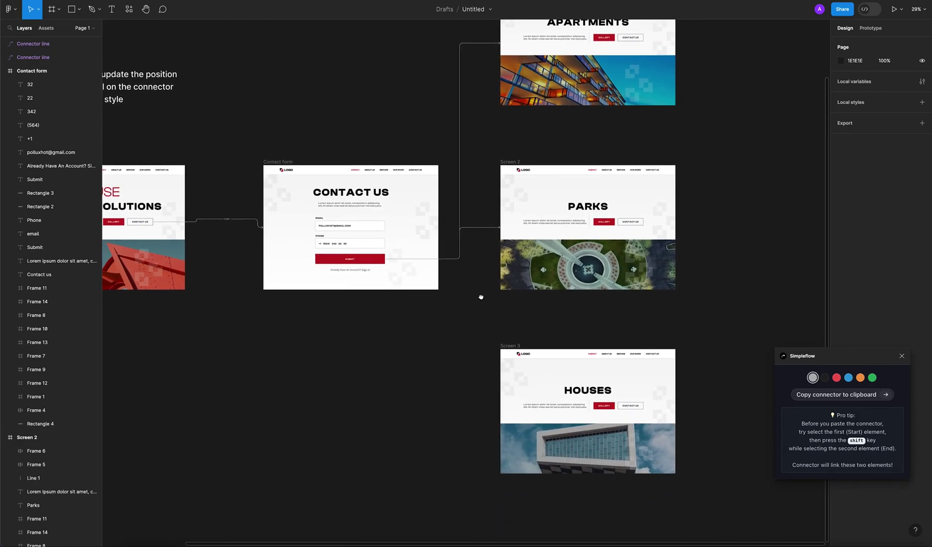
left_click(835, 398)
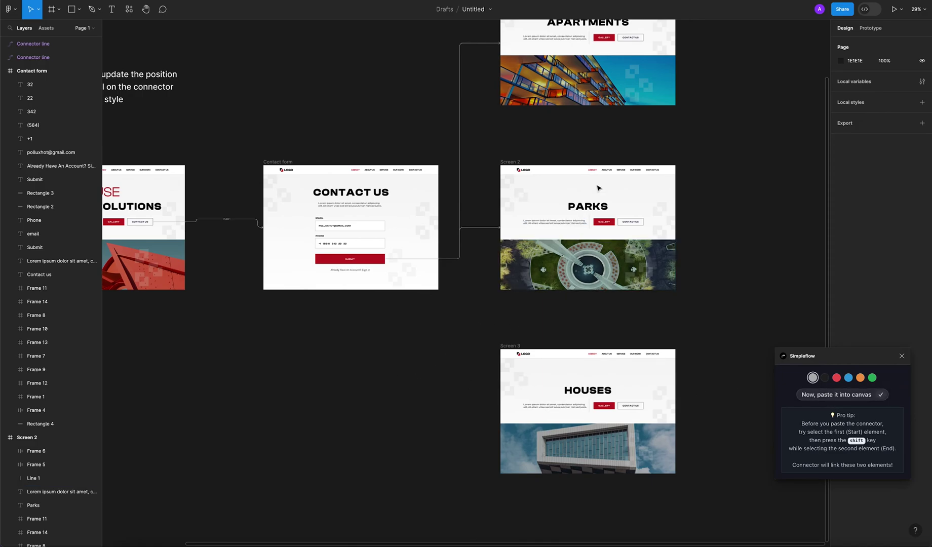
left_click(520, 162)
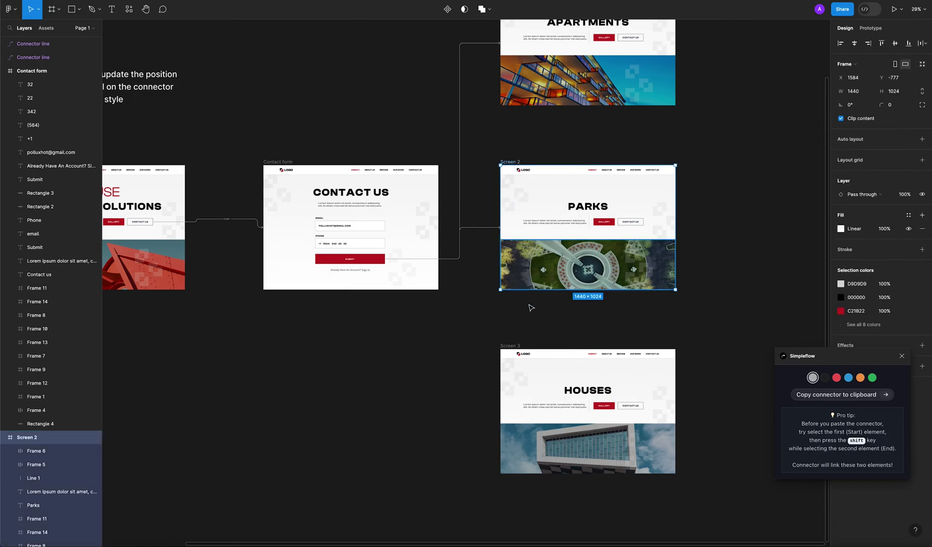
left_click(516, 347, "shift")
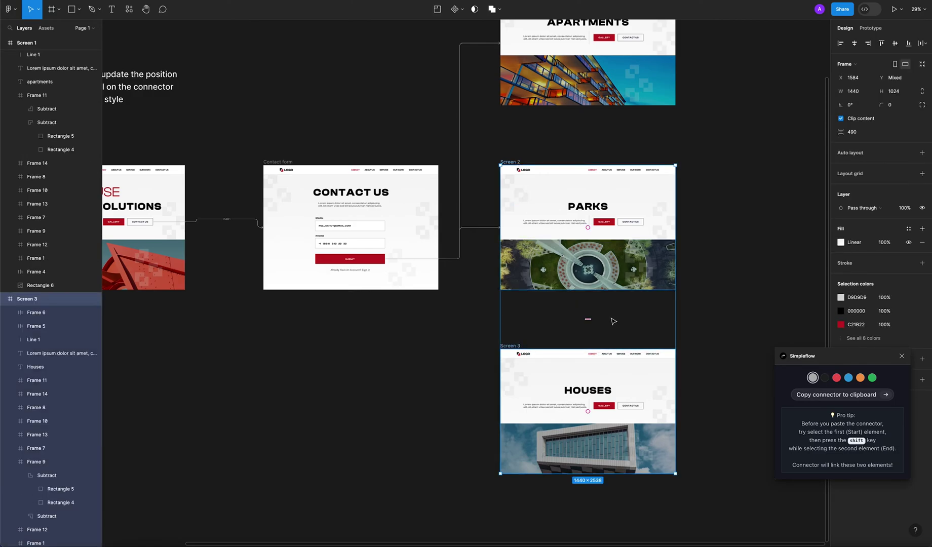
left_click(815, 401)
key("ctrl+v")
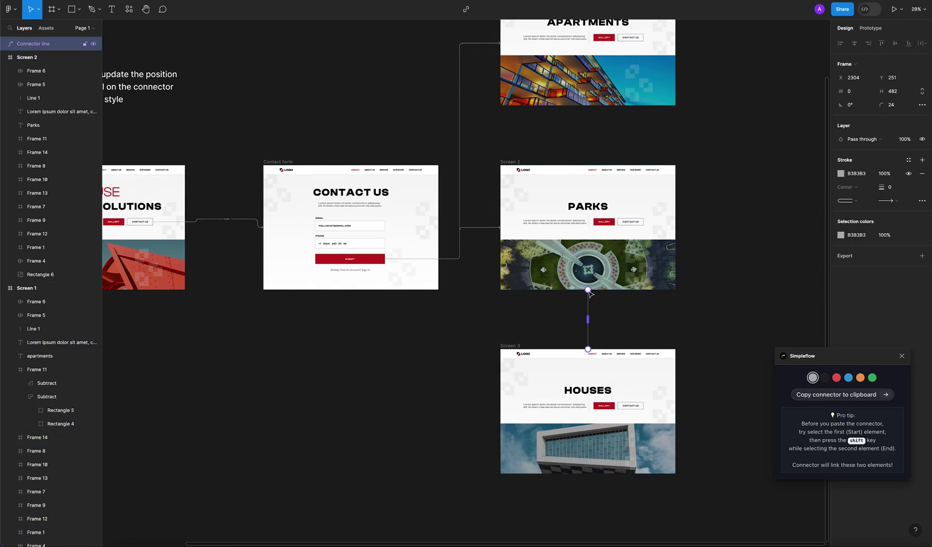
Attach the connector's start to the Parks GALLERY button and bend its middle into an elbow
scroll(590, 293, "up", 5)
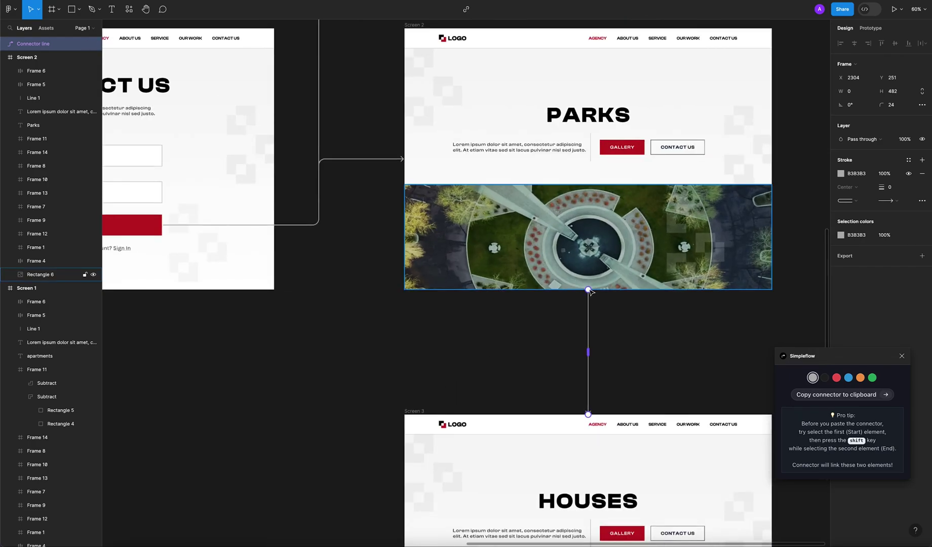
left_click_drag(588, 289, 623, 159)
scroll(599, 228, "down", 4)
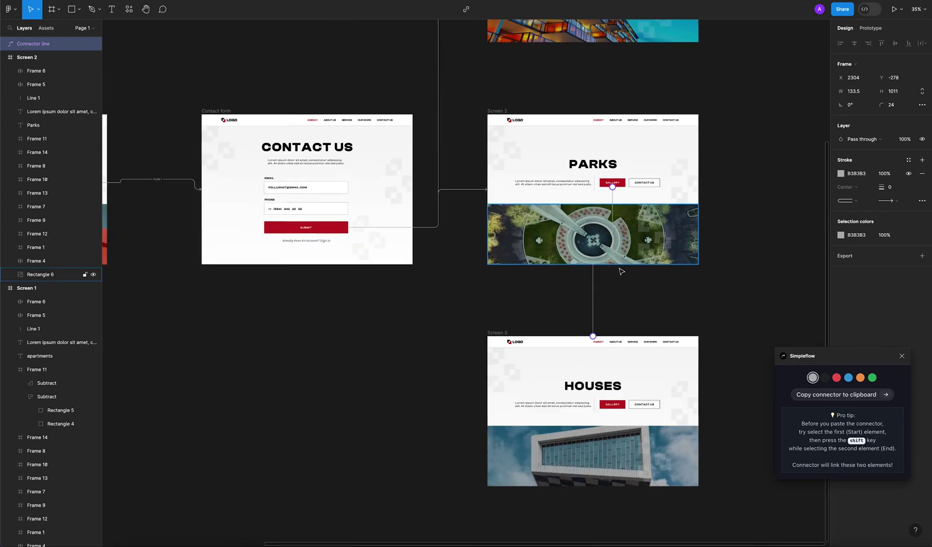
left_click_drag(603, 262, 602, 298)
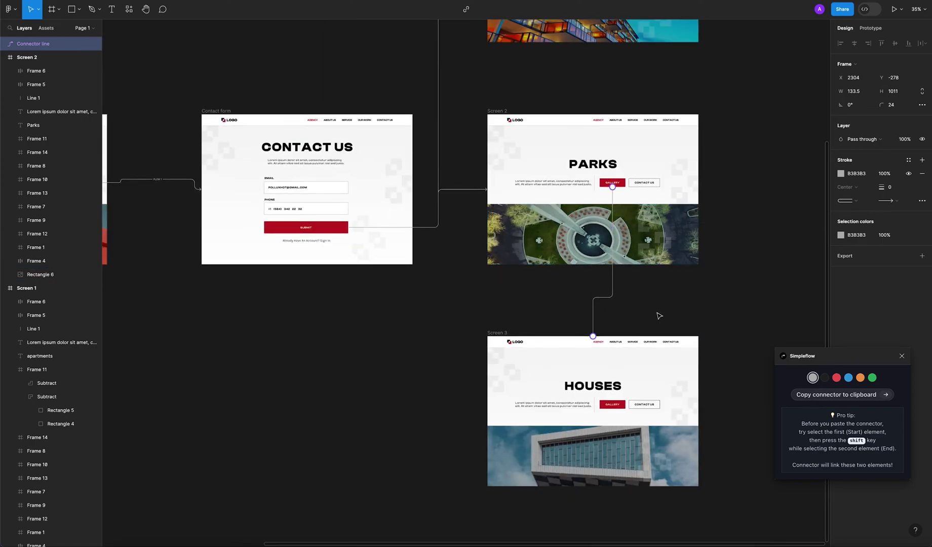
left_click(657, 316)
left_click(594, 339)
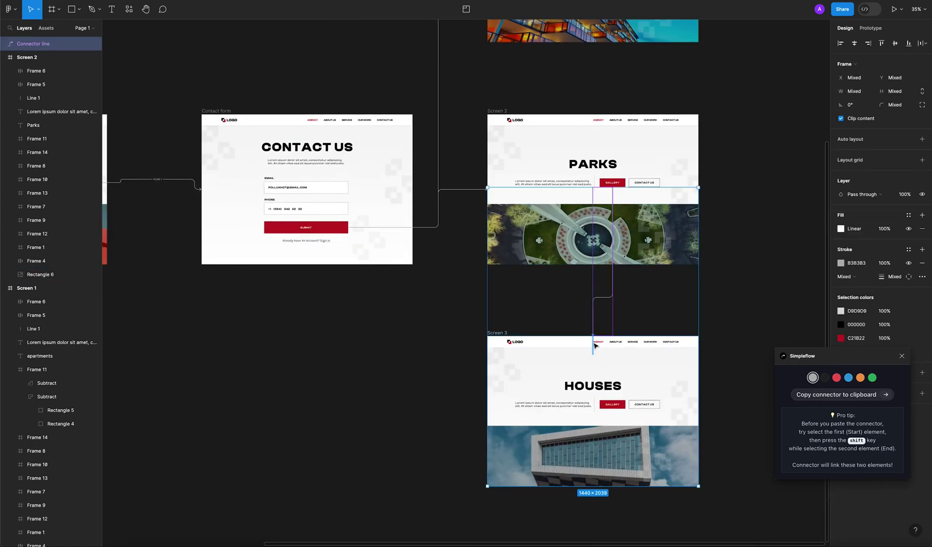
left_click(571, 324)
left_click(593, 327)
left_click(656, 305)
scroll(663, 307, "down", 1)
scroll(664, 307, "right", 1)
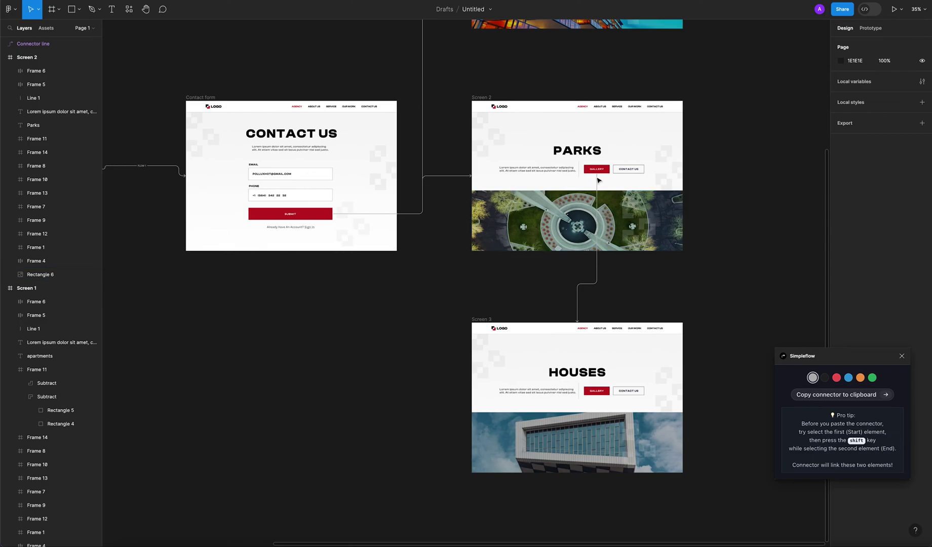
scroll(608, 298, "down", 5)
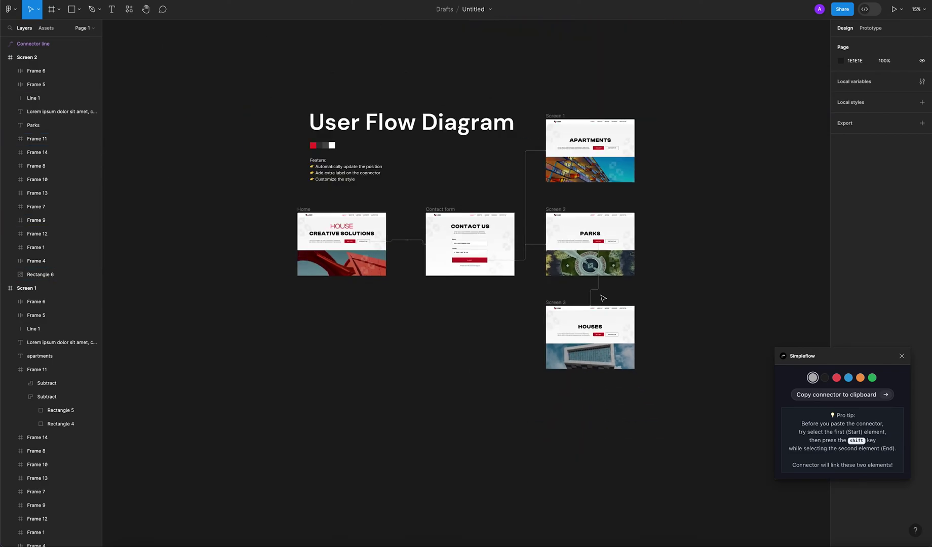
scroll(491, 321, "up", 2)
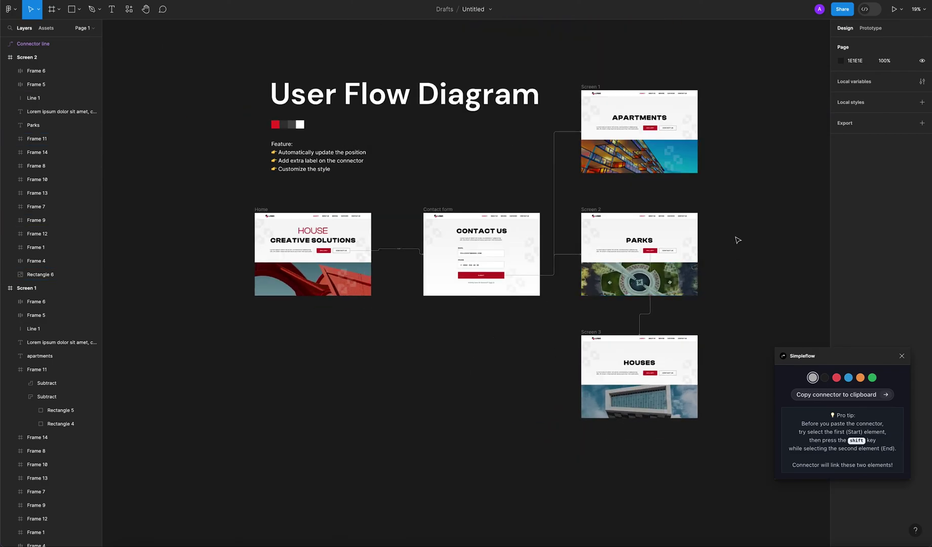
left_click(419, 253)
left_click(560, 256)
left_click(555, 229, "shift")
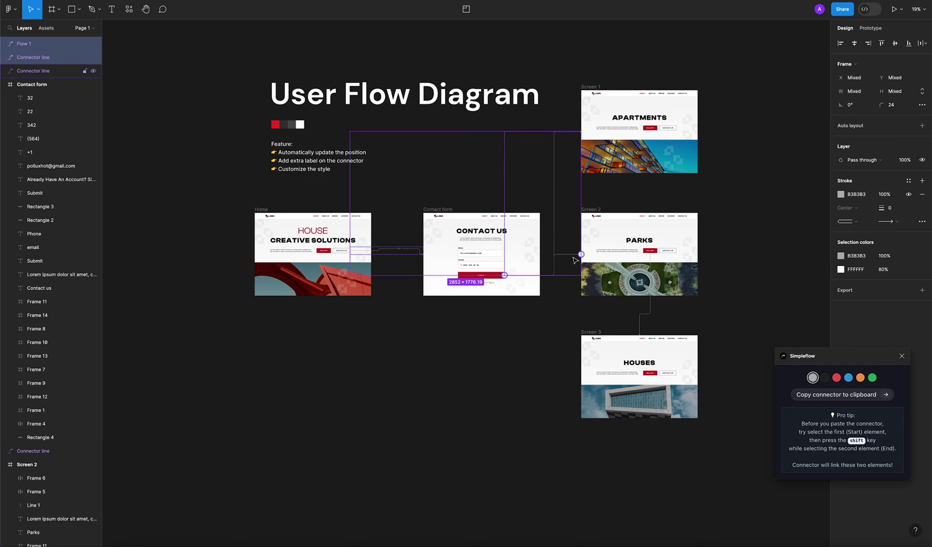
left_click(578, 257, "shift")
left_click(650, 315, "shift")
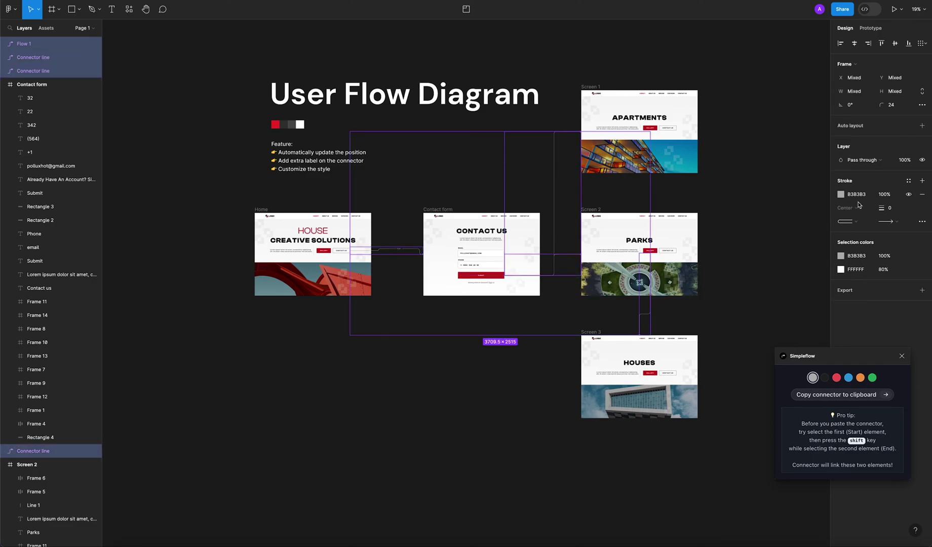
left_click(895, 212)
key("Return")
left_click(895, 212)
type("10")
key("Return")
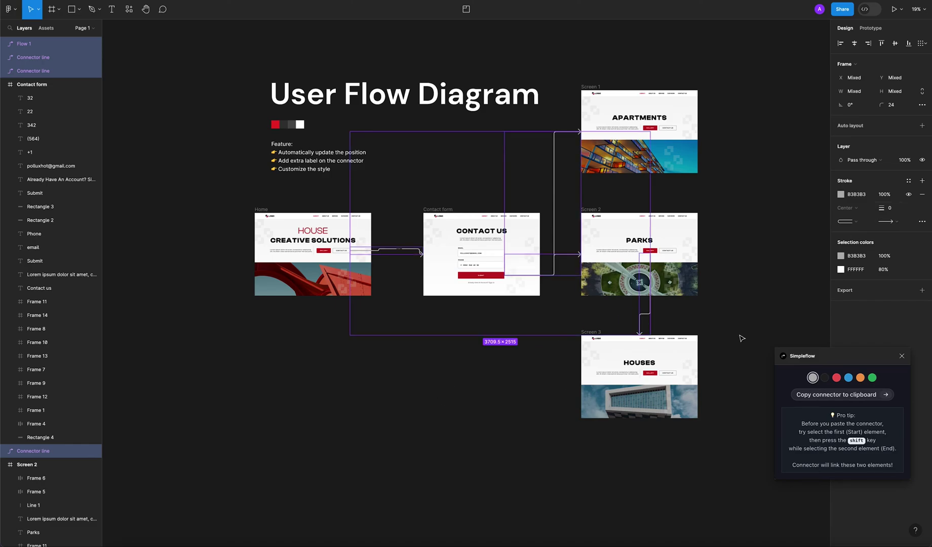
left_click(842, 195)
mouse_move(790, 261)
left_mouse_down()
mouse_move(807, 248)
mouse_move(798, 243)
left_mouse_up()
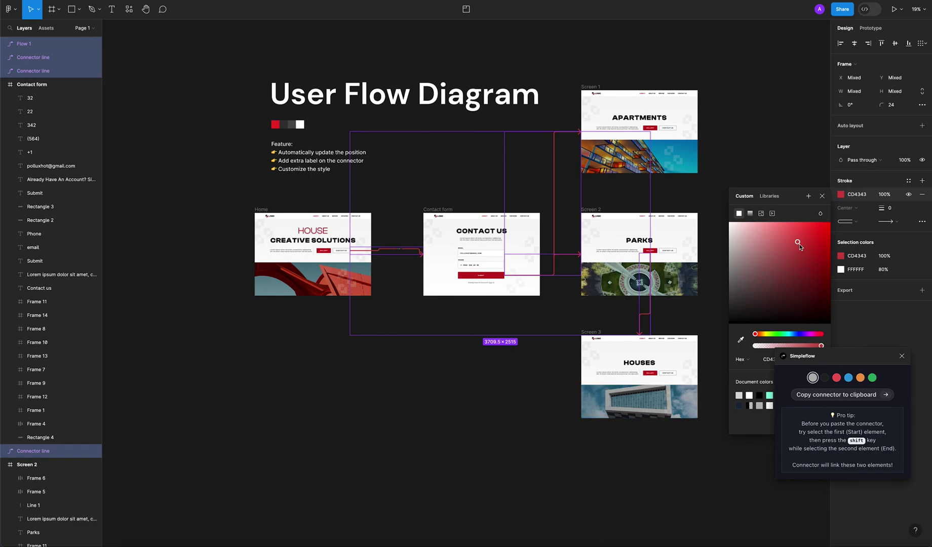
left_click_drag(799, 245, 817, 261)
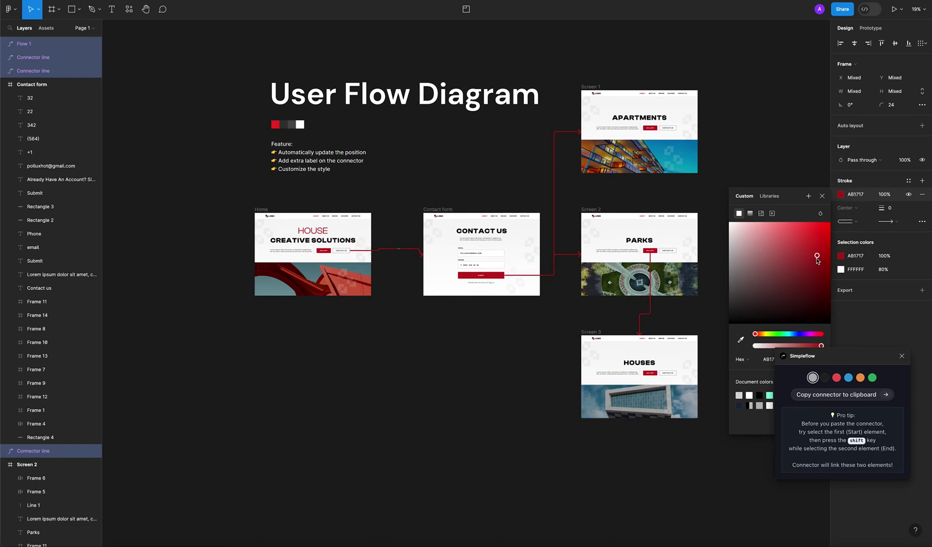
left_click(822, 195)
left_click(781, 208)
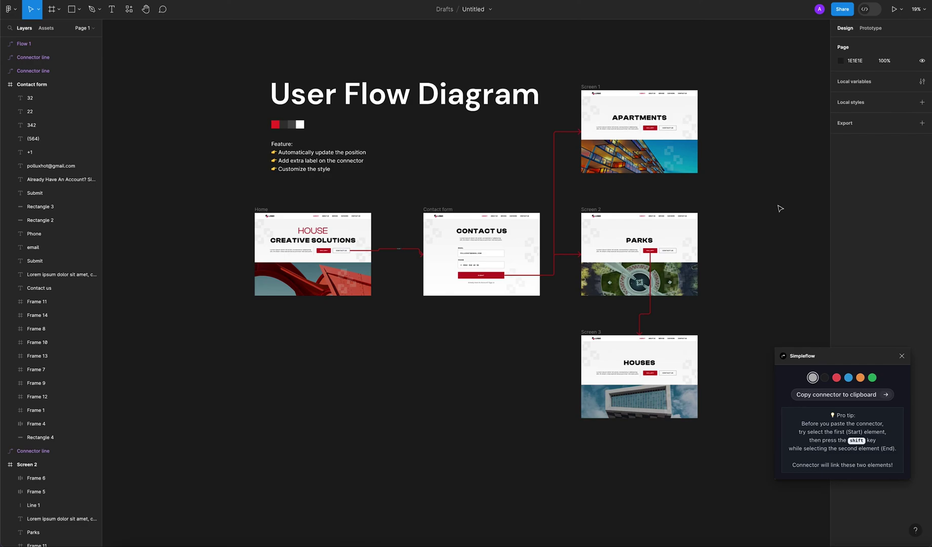
key("ctrl+z")
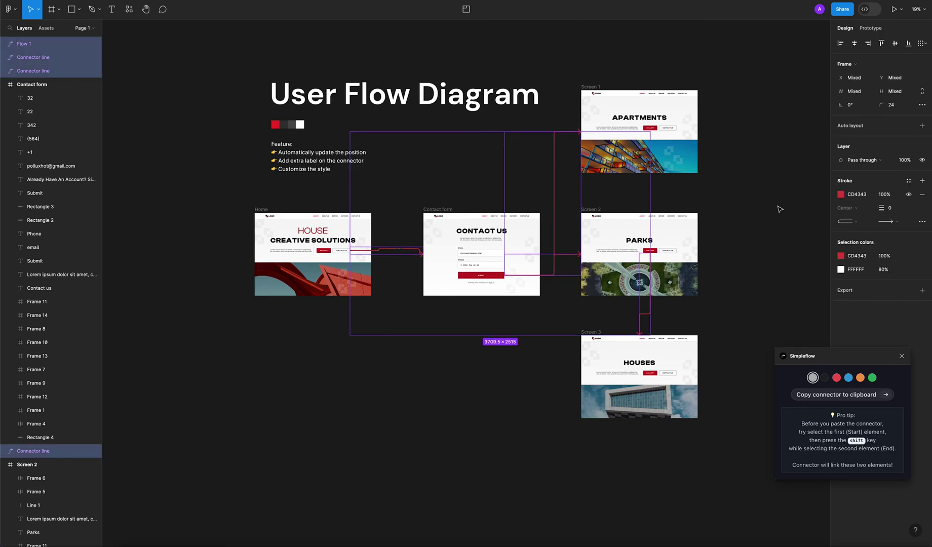
key("ctrl+z")
left_click(771, 218)
key("ctrl+z")
left_click(768, 246)
key("ctrl+z")
left_click(770, 254)
left_click_drag(758, 249, 754, 253)
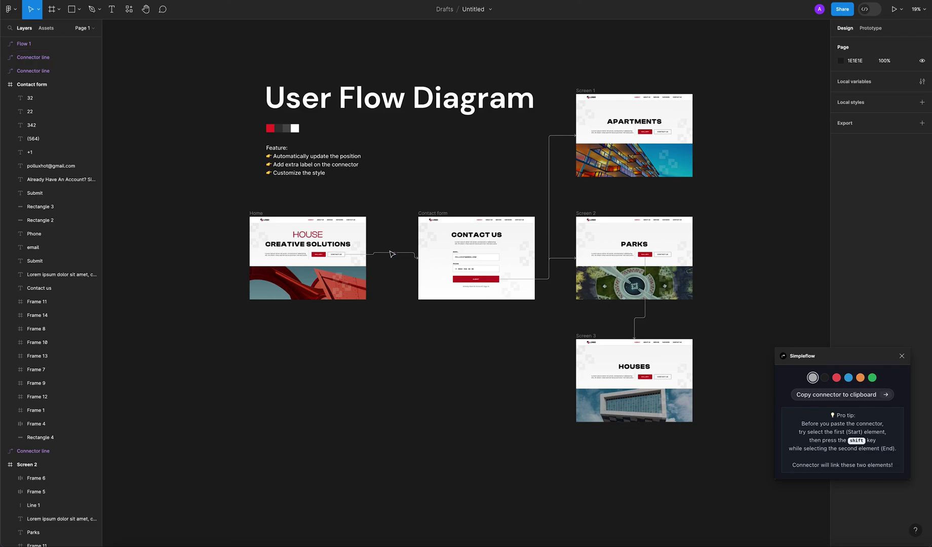
Marquee-select the title, swatches and feature text, nudge the block left with Shift+Left, and deselect
scroll(395, 336, "up", 1)
left_click_drag(238, 94, 390, 215)
key("shift+Left")
key("shift+Left")
key("shift+Left")
key("shift+Left")
key("shift+Left")
key("shift+Left")
key("shift+Left")
key("shift+Left")
key("shift+Left")
key("shift+Left")
key("shift+Left")
key("shift+Left")
key("shift+Left")
key("shift+Left")
key("shift+Left")
key("shift+Left")
left_click(210, 189)
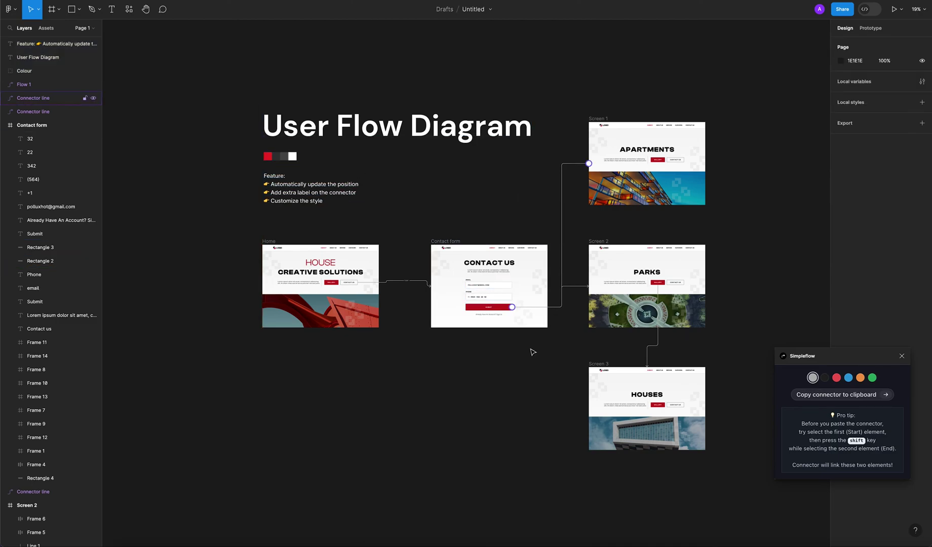
Zoom in on the Contact form and briefly select its sample e-mail text
scroll(508, 362, "up", 10)
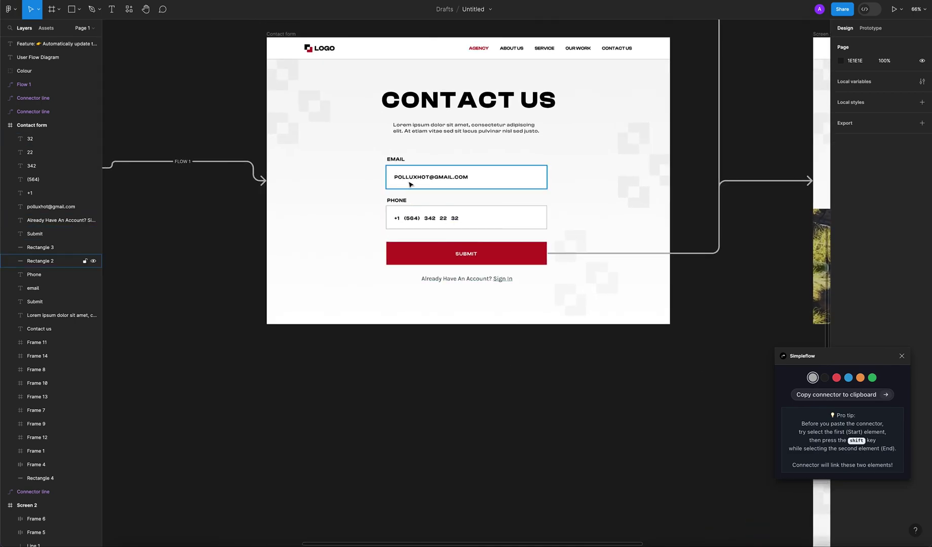
left_click(415, 178)
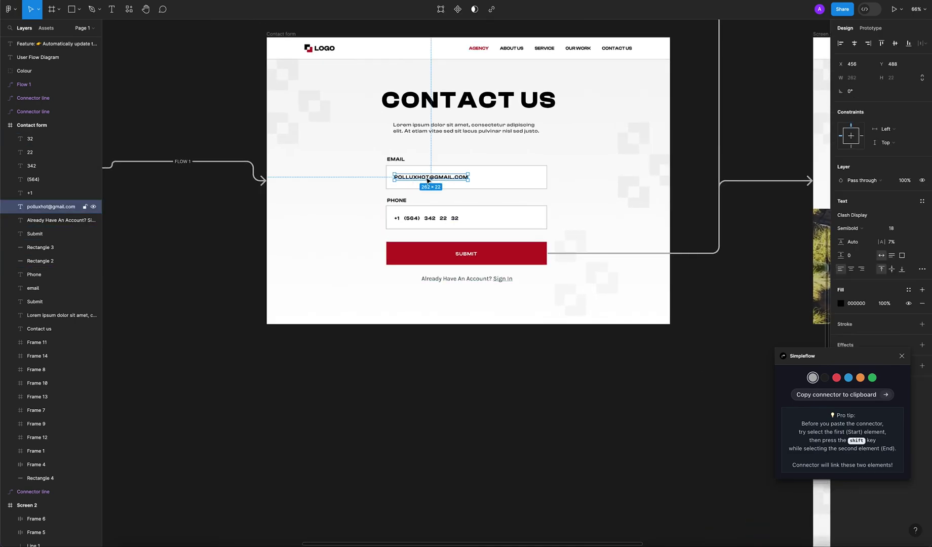
key("Escape")
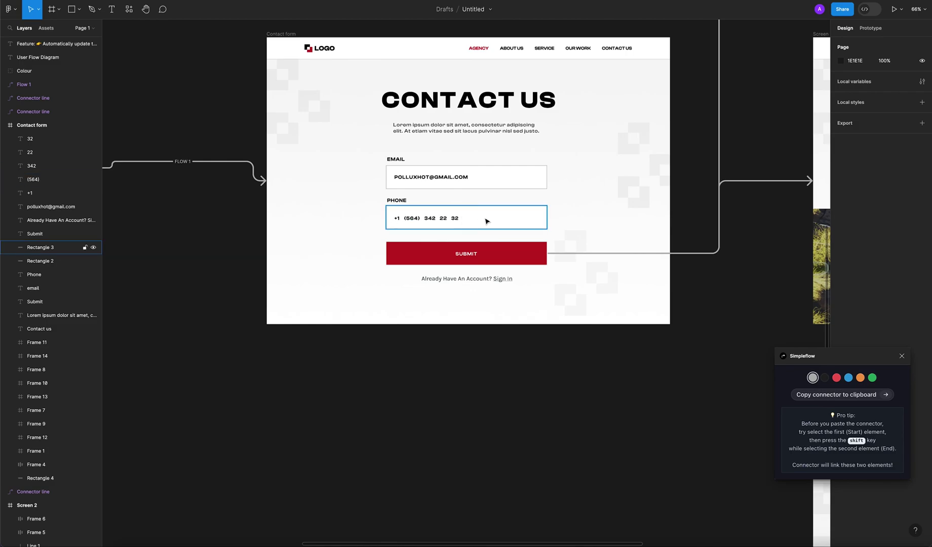
scroll(350, 206, "up", 1)
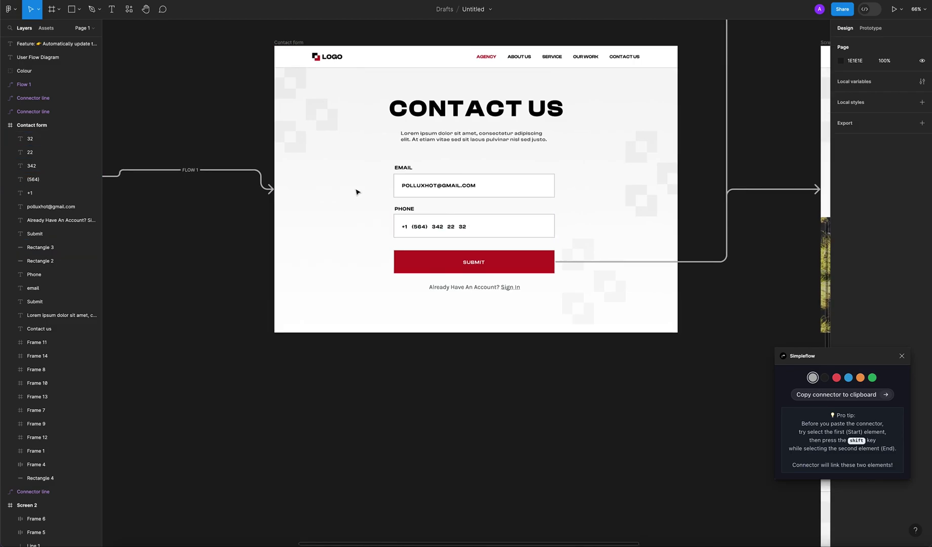
scroll(358, 187, "up", 2)
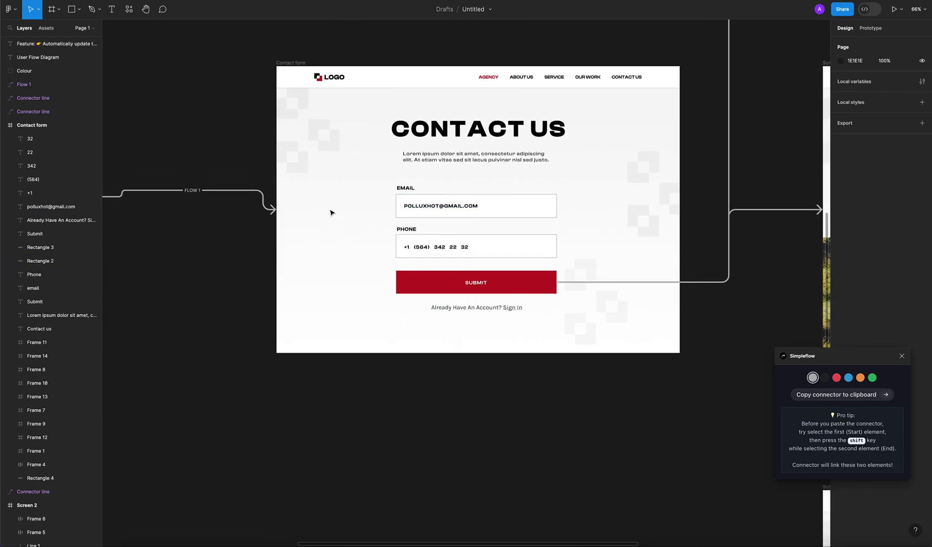